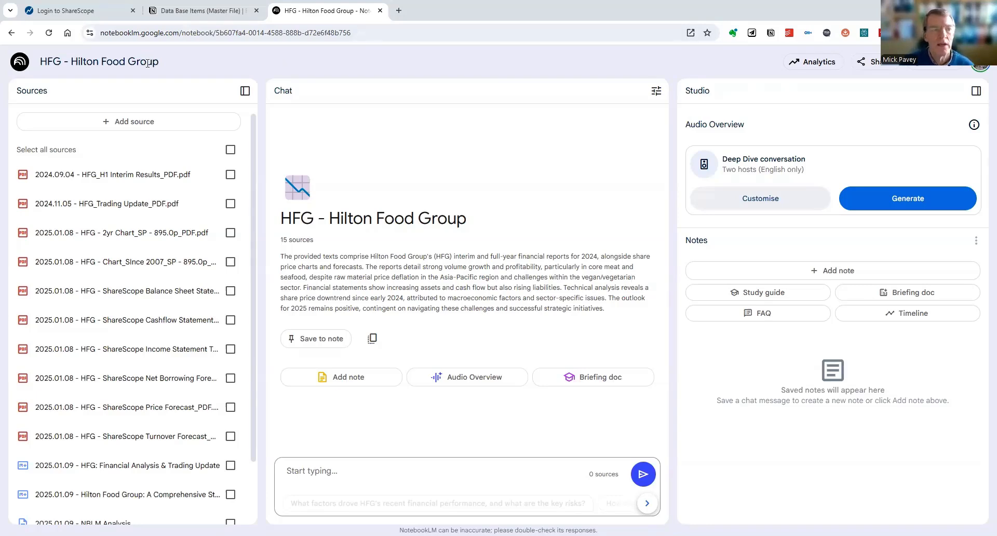
Select all of the notebook's sources except the last three in the list, from NBLM Analysis onward.
click(120, 70)
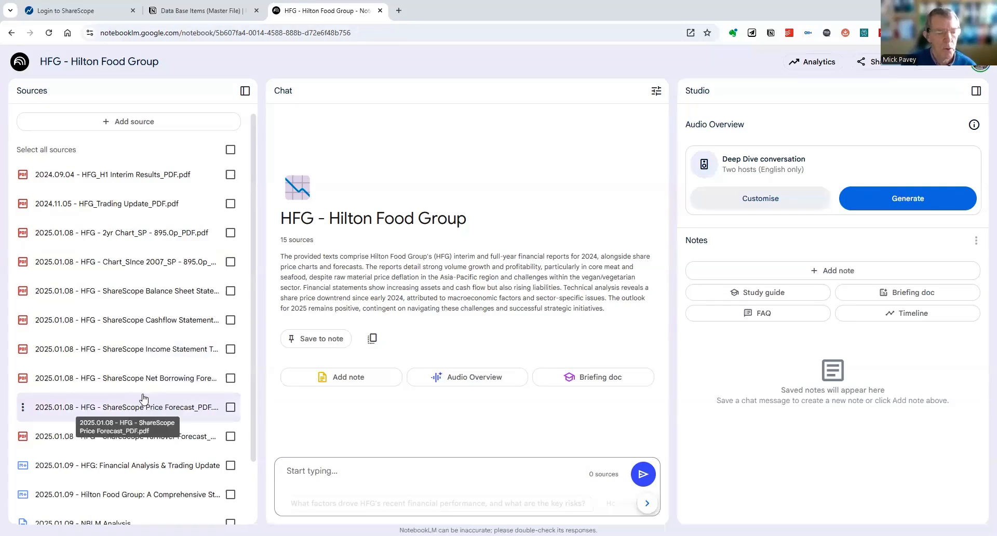
click(230, 149)
scroll(212, 258, down, 1)
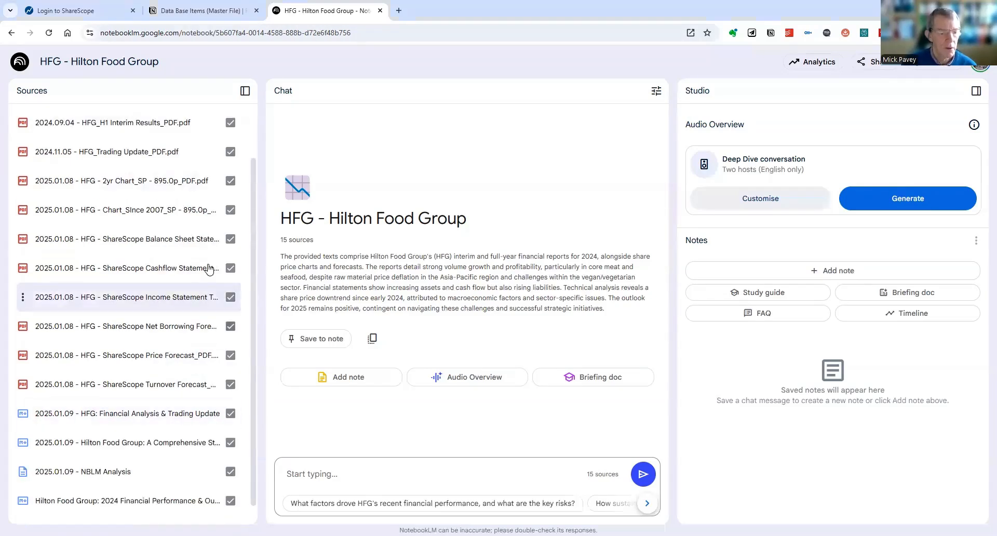
scroll(156, 437, up, 1)
scroll(91, 426, down, 2)
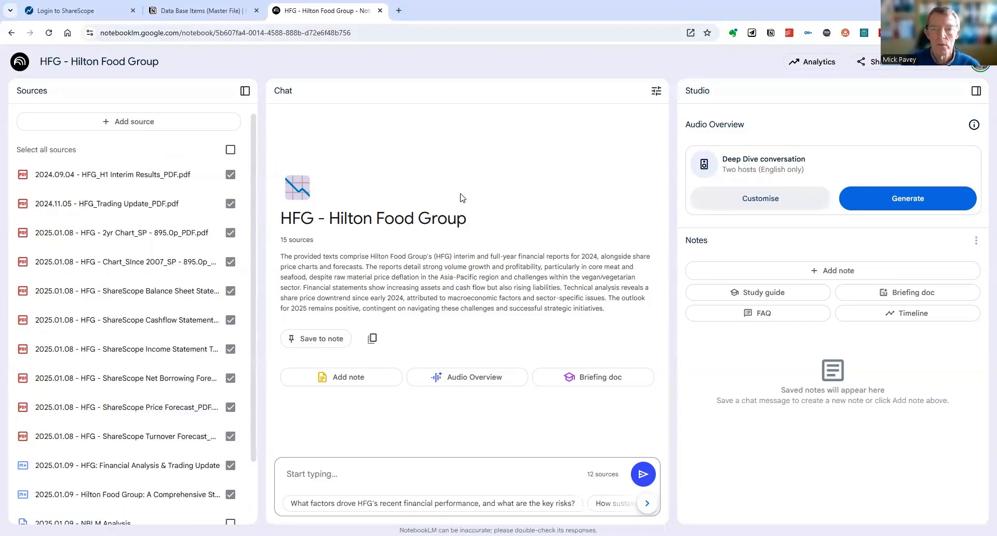
Check the chat configuration for the conversational style and response length, and close it without changes.
click(656, 92)
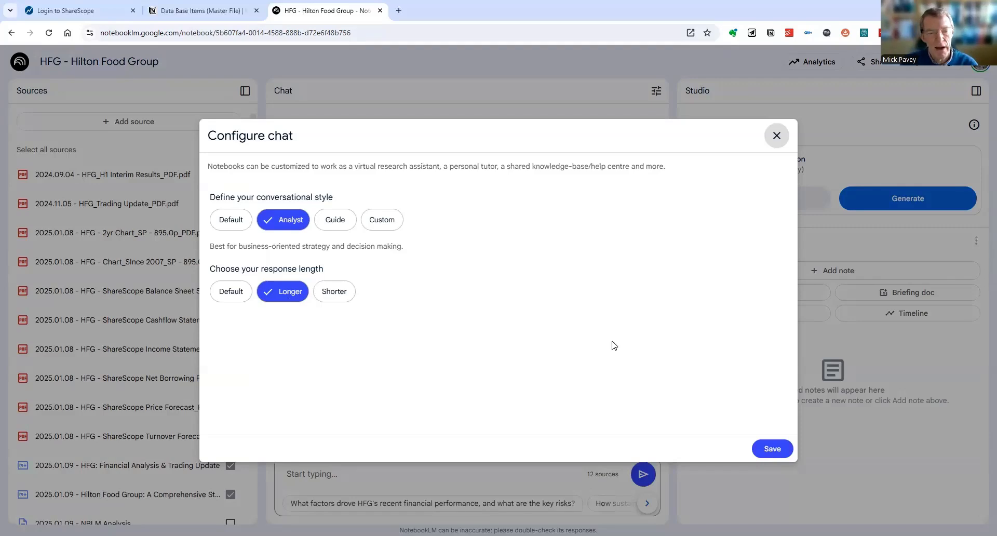
key(Escape)
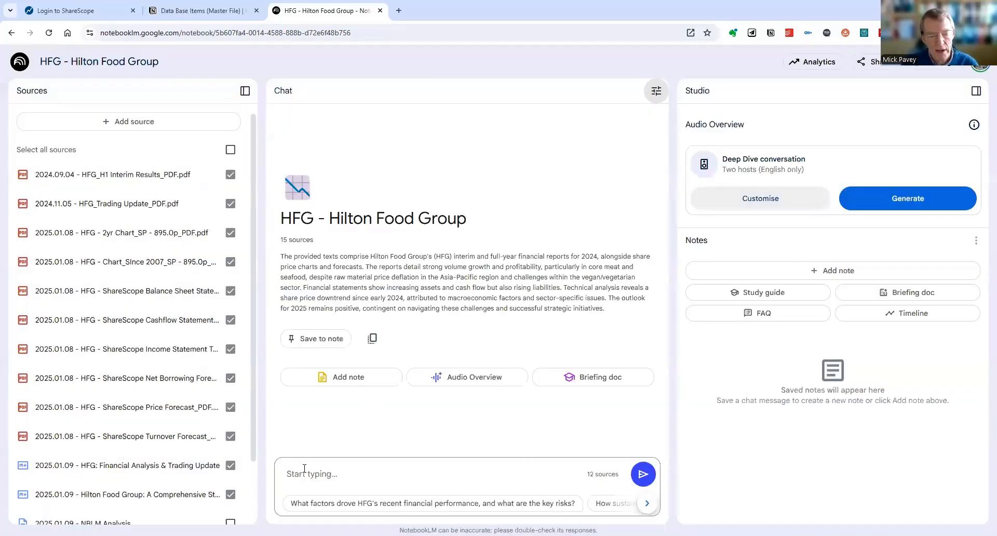
Prompt as a professional Stock Analyst for a 2000-word Hilton Food Group [HFG] fundamental and technical report, with headings such as Cash-Flow Statement, Balance Sheet and Income Statement.
click(321, 484)
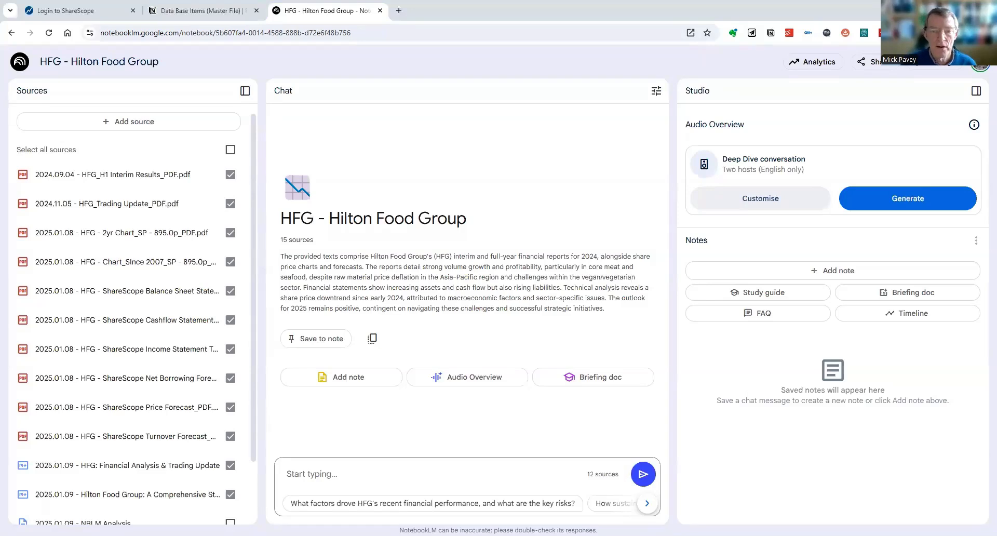
click(355, 480)
text(You are a professional Stock Analyst, with expert abilities to analyse both fundamental and technical analysis aspects of a stock. Please analyse the information provided for Hilton Food Group [HFG] and provide a analysis report of around 2000 words, using appropriate headings, according to the context of the information - eg. Cash-Flow Statement, Balance Sheet, Income Statement, Technical Analysis etc. Thanks.)
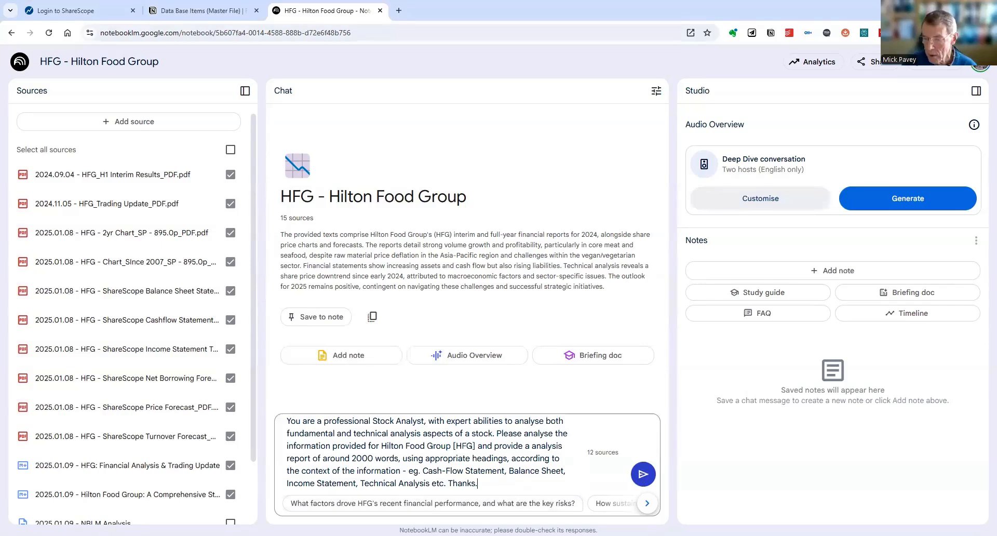
click(648, 474)
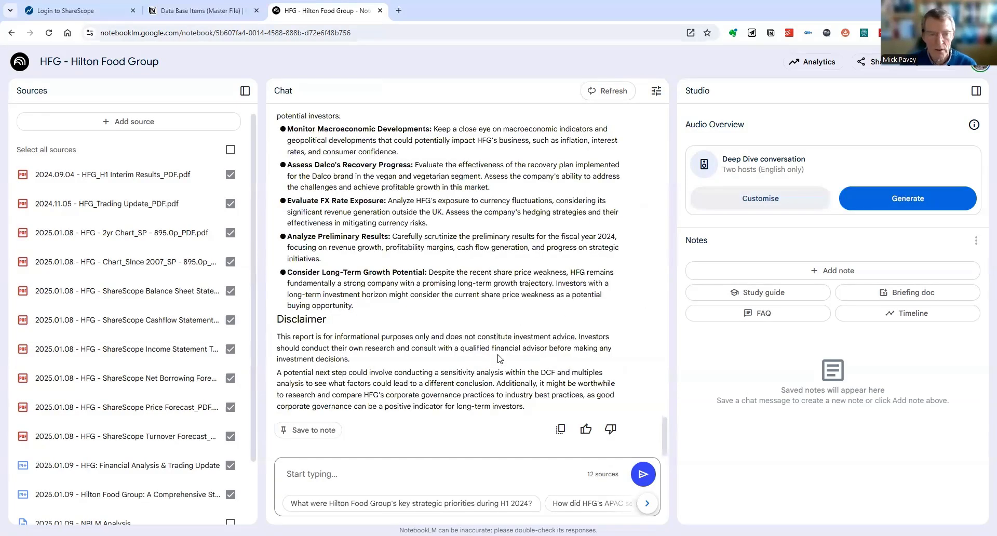
Go back to the start of the generated report and read its Executive Summary and Business Overview, including the source citations.
scroll(496, 337, up, 5)
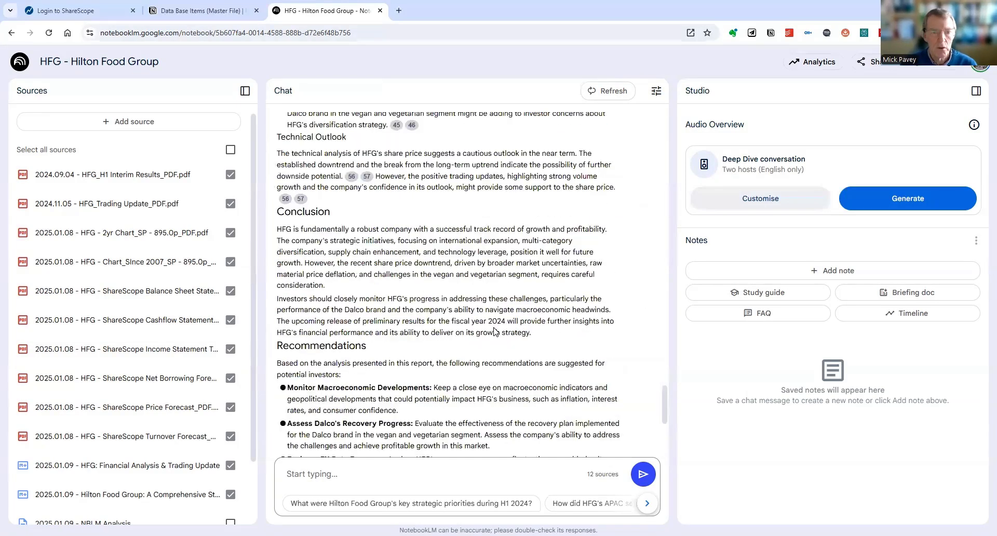
scroll(488, 321, up, 5)
scroll(483, 312, up, 3)
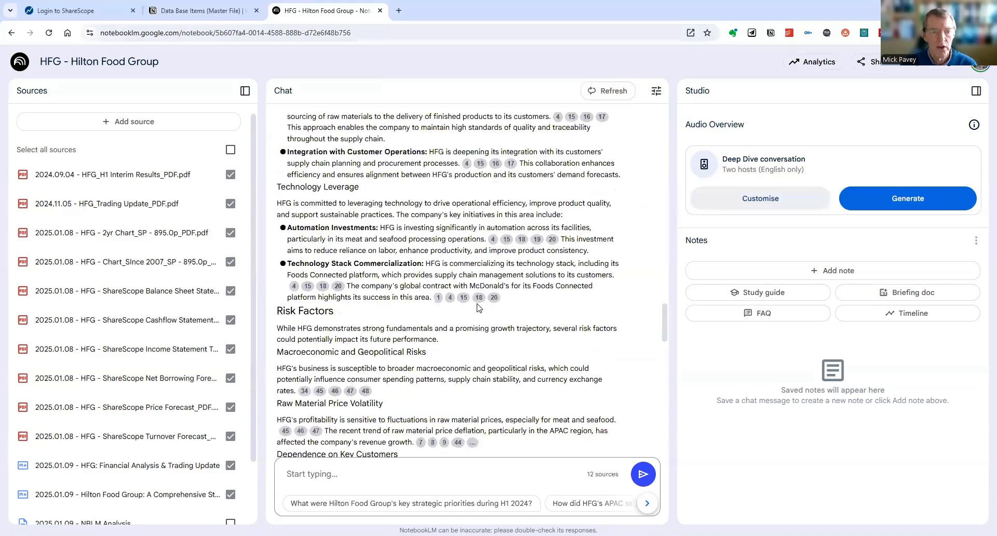
scroll(472, 296, up, 5)
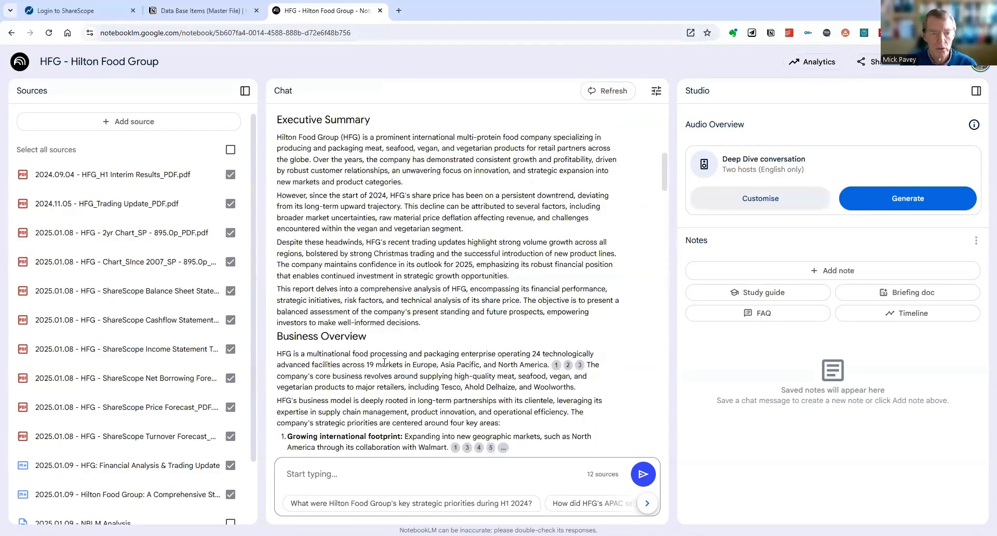
scroll(353, 302, up, 5)
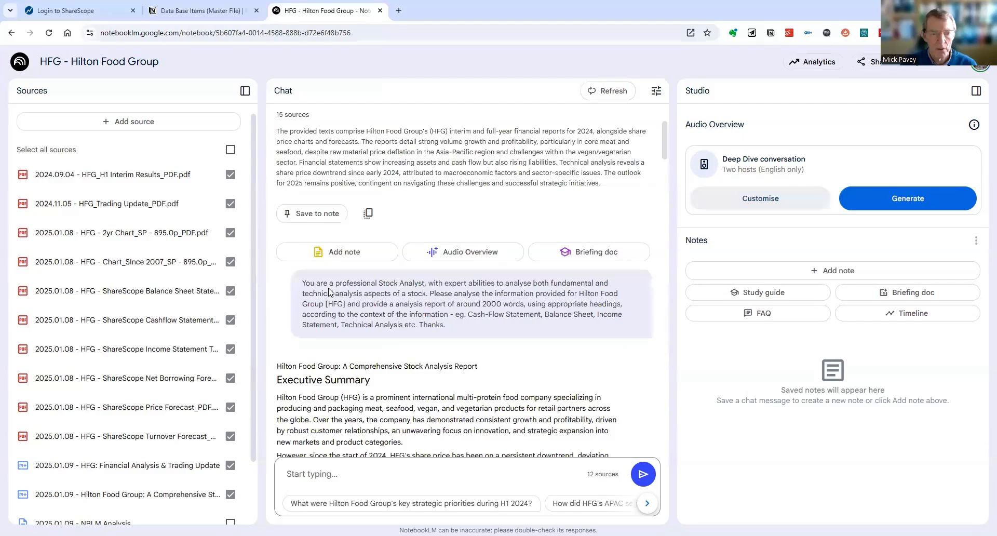
scroll(361, 256, up, 1)
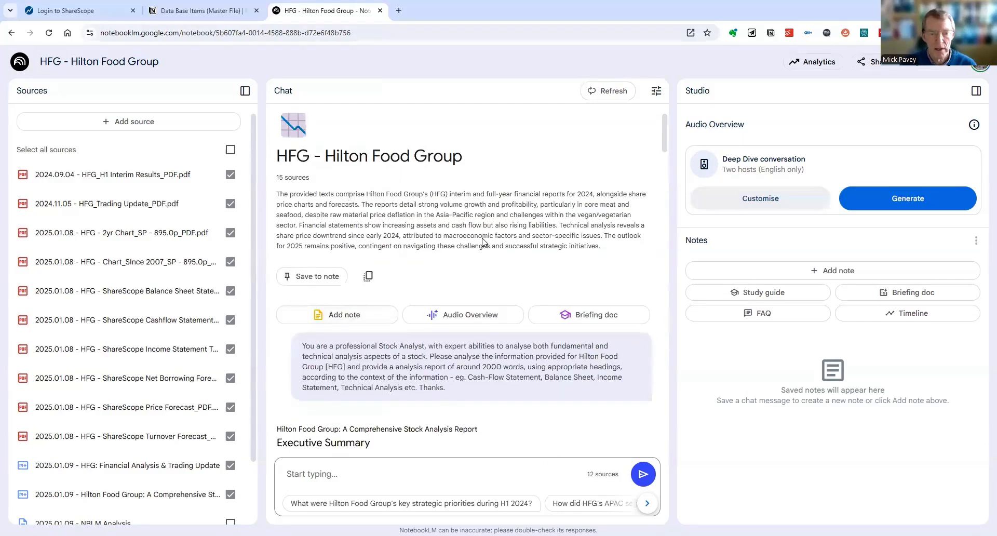
scroll(336, 254, down, 2)
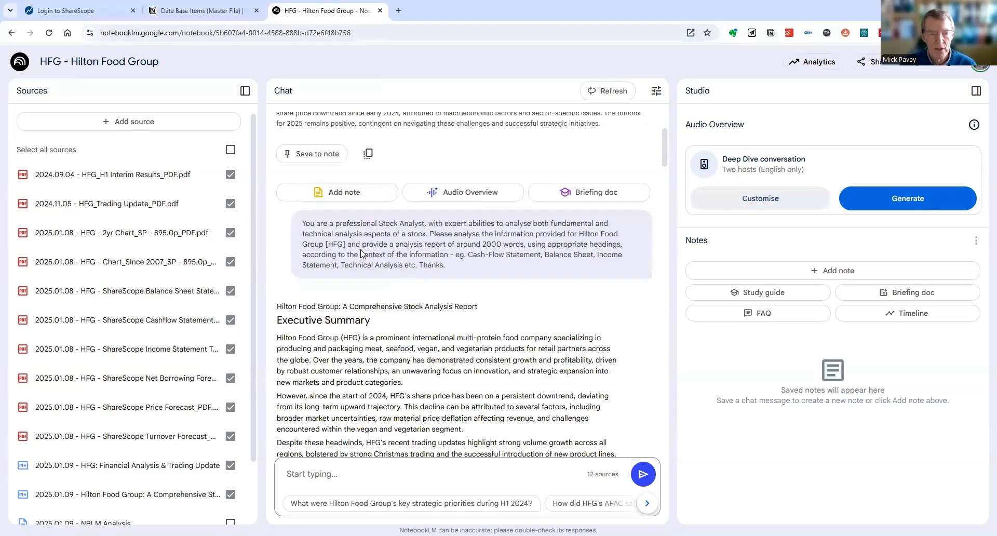
scroll(457, 250, down, 2)
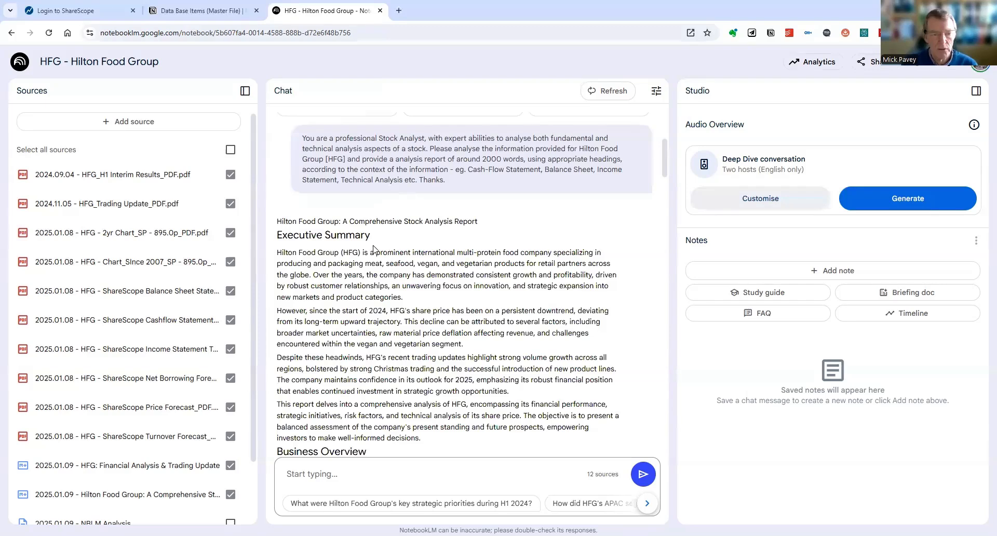
scroll(377, 251, down, 1)
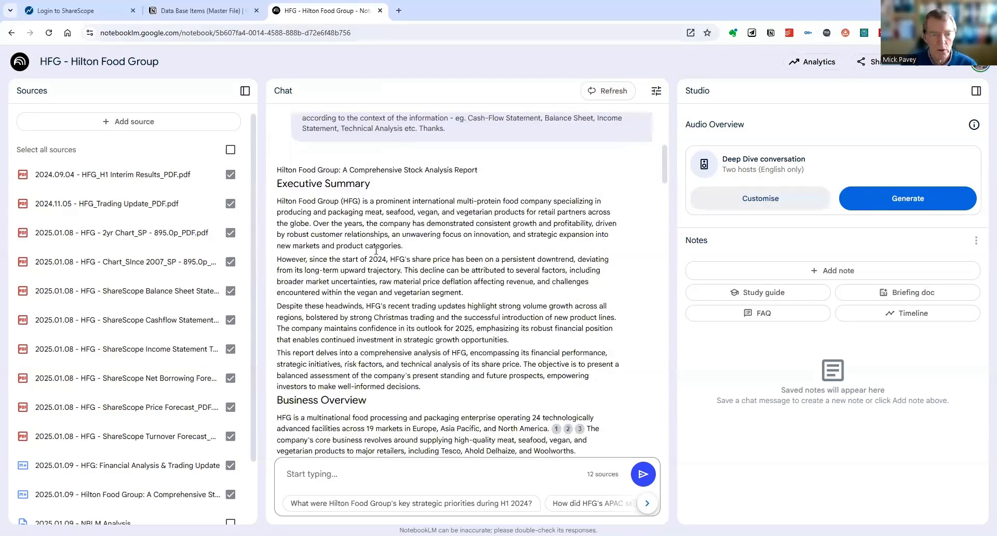
scroll(376, 250, down, 2)
scroll(347, 240, down, 1)
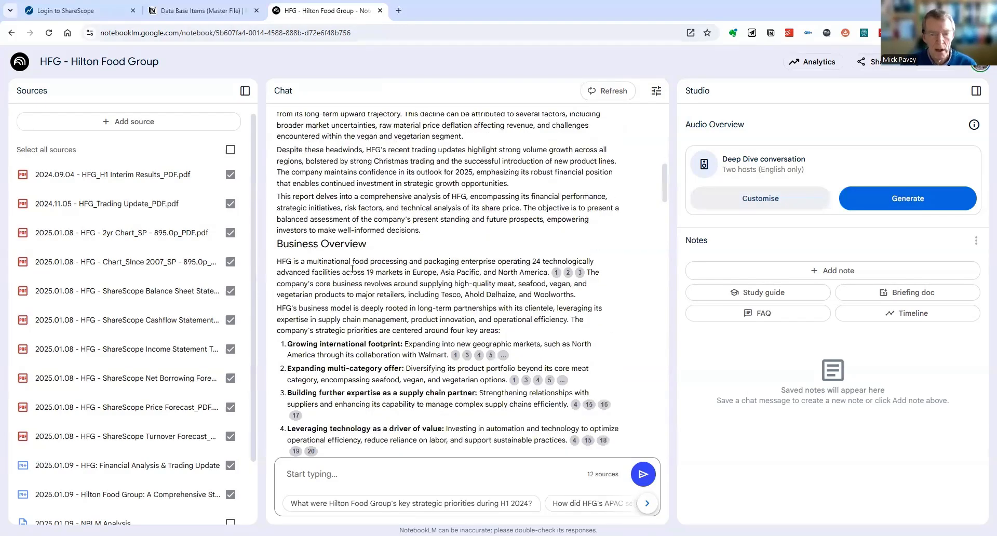
scroll(387, 255, down, 1)
scroll(473, 301, down, 1)
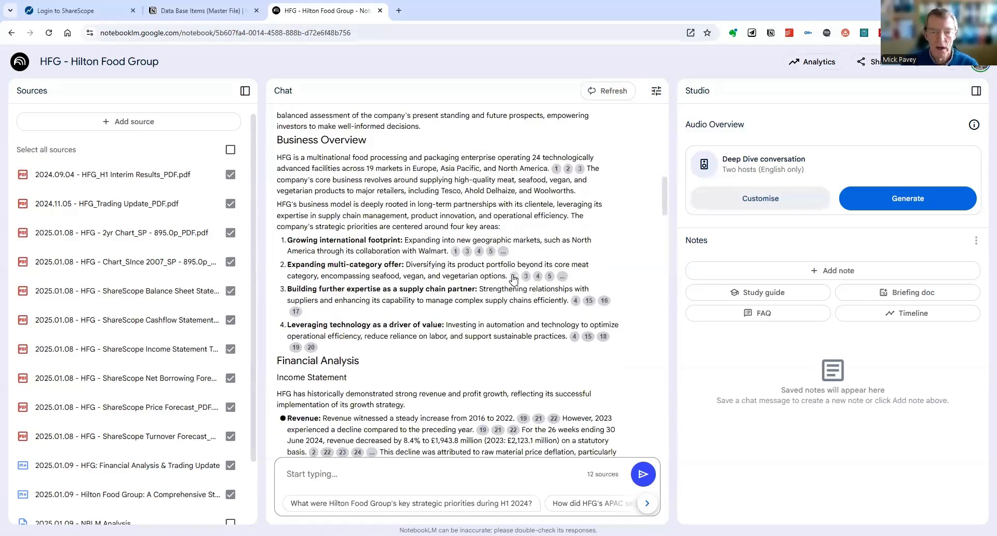
mouse_move(491, 254)
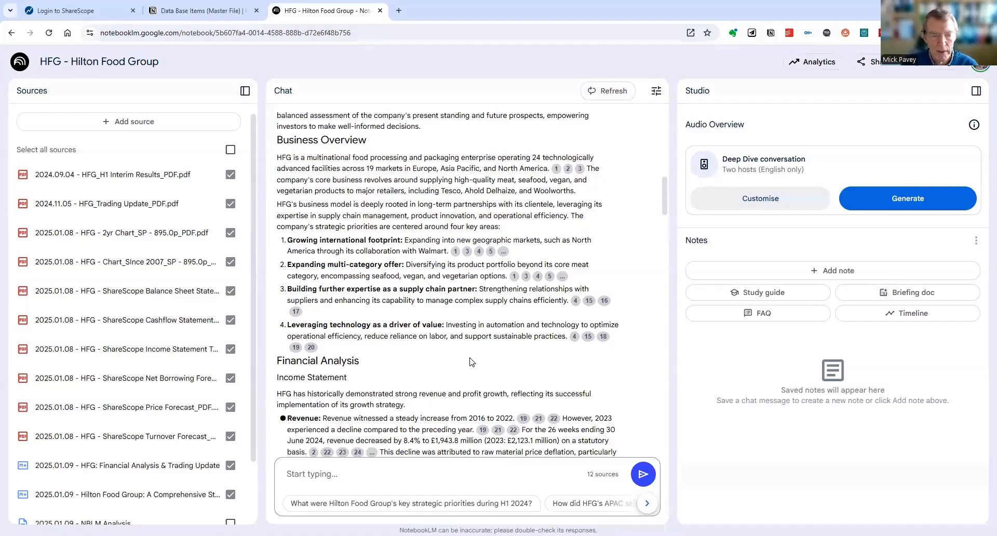
Read the report's Financial Analysis section, covering the Income Statement, Balance Sheet and Cash Flow Statement.
scroll(461, 317, down, 1)
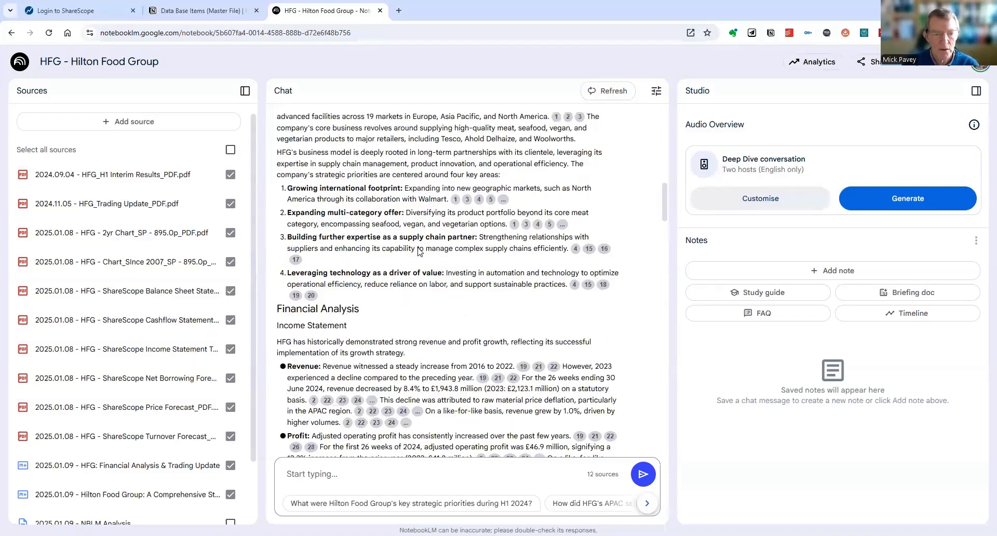
scroll(420, 250, down, 1)
scroll(337, 226, down, 1)
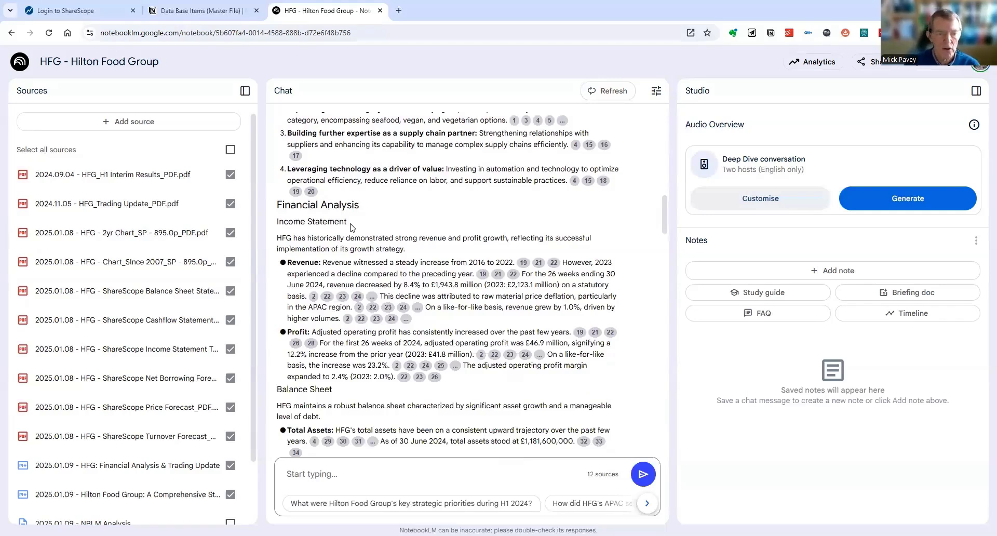
scroll(354, 244, down, 3)
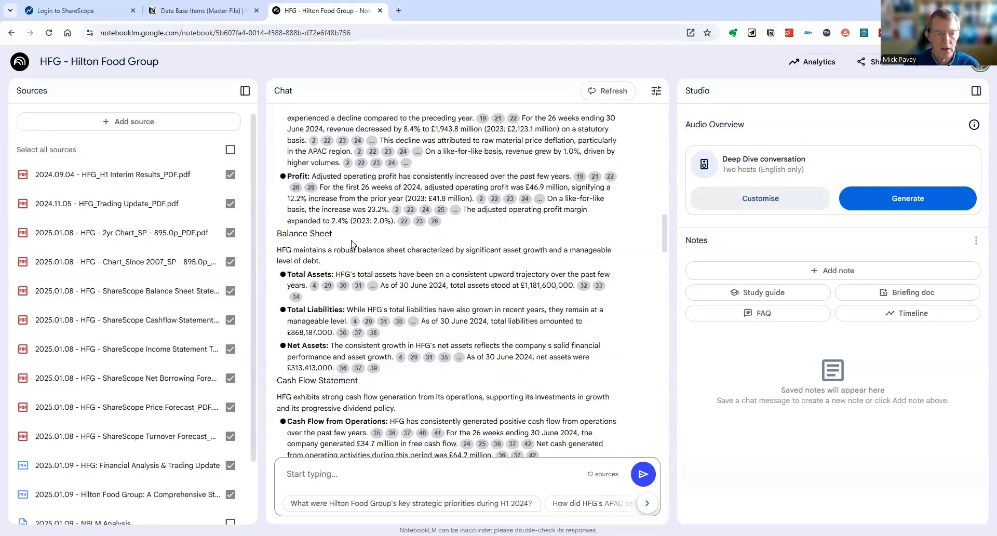
scroll(336, 272, down, 2)
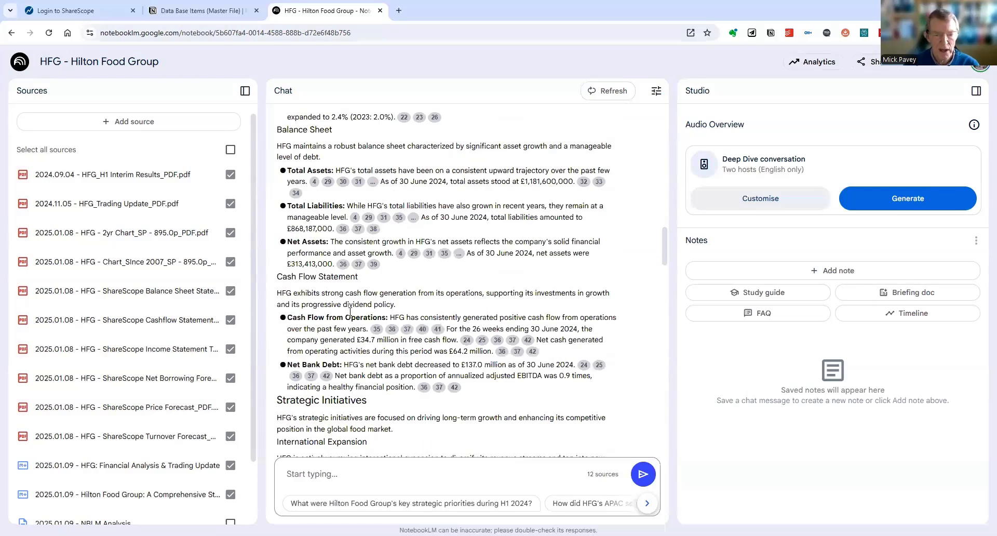
scroll(405, 319, down, 1)
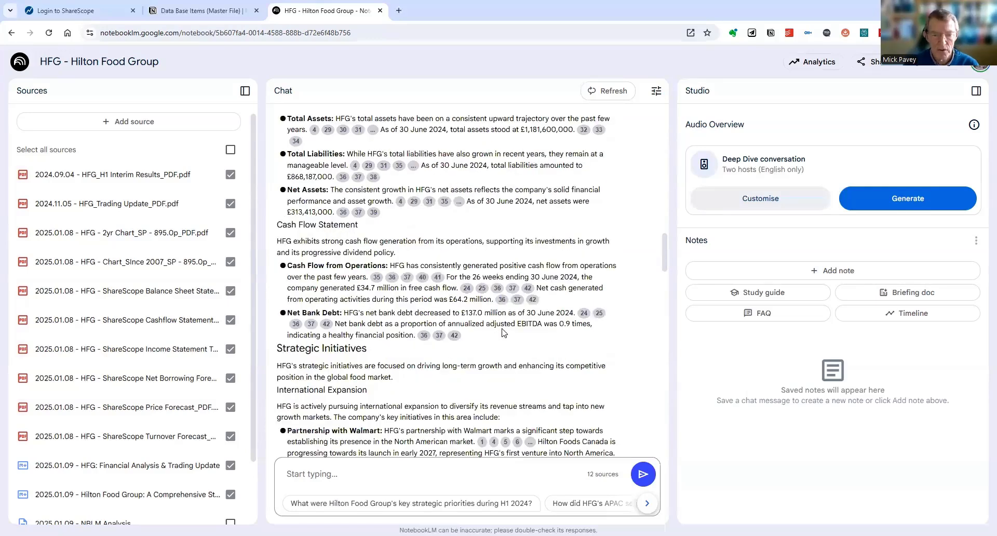
scroll(309, 271, down, 2)
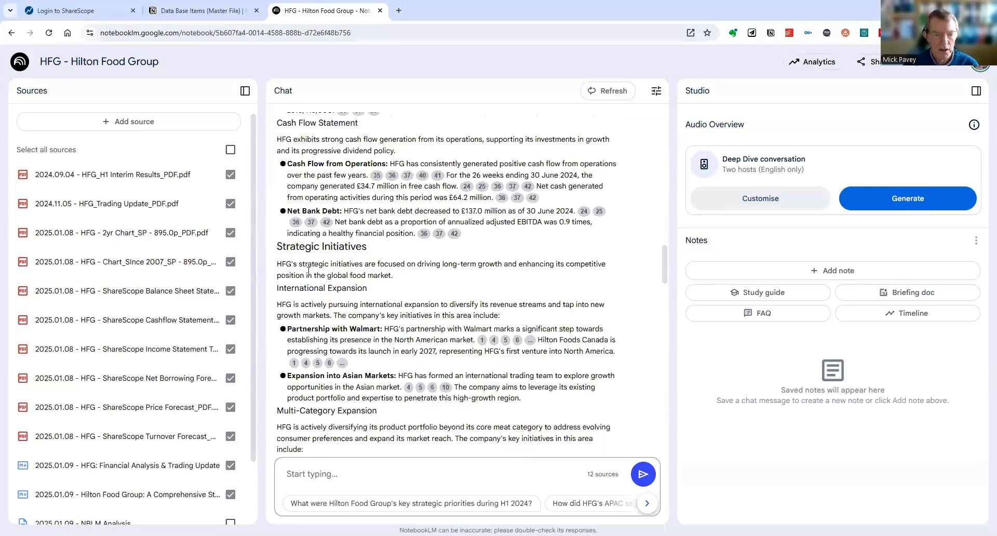
Read the Strategic Initiatives section on international expansion, multi-category expansion, supply chain enhancement and technology leverage.
scroll(314, 290, down, 2)
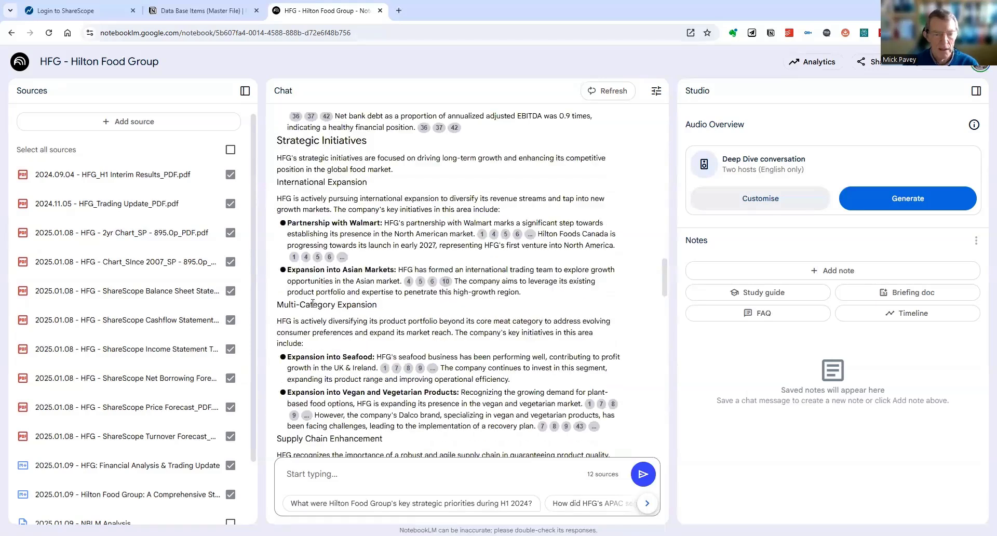
scroll(310, 271, down, 1)
scroll(366, 263, down, 1)
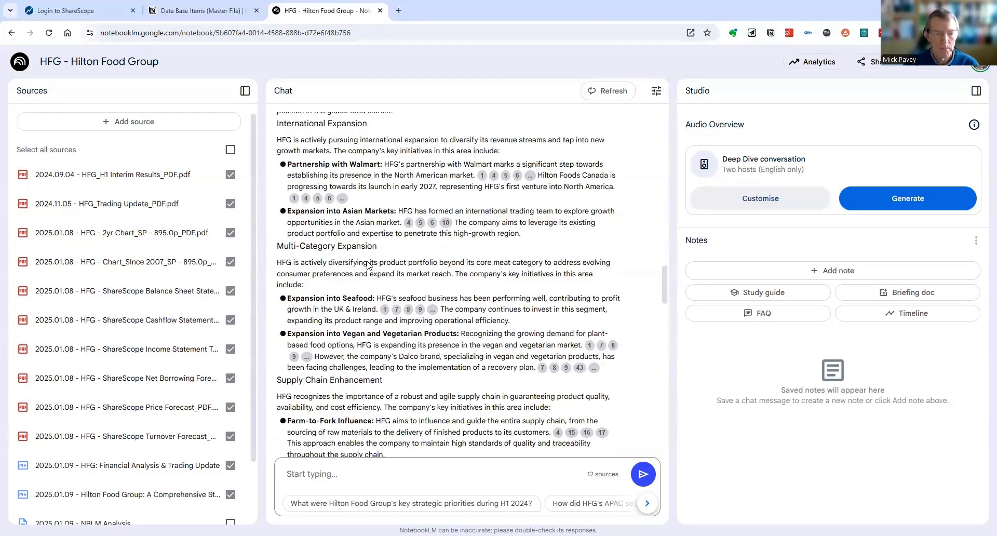
scroll(345, 295, down, 2)
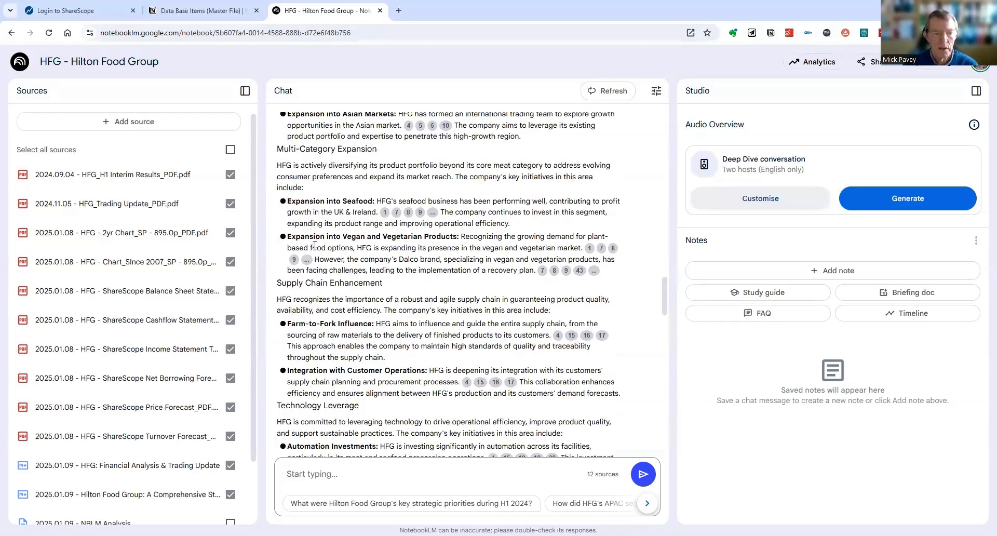
scroll(315, 245, down, 1)
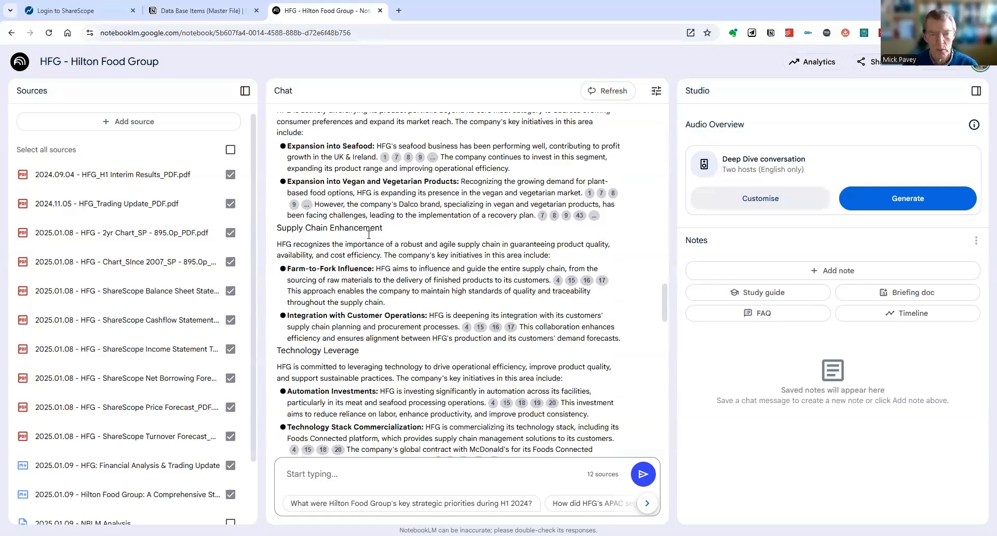
scroll(369, 234, down, 1)
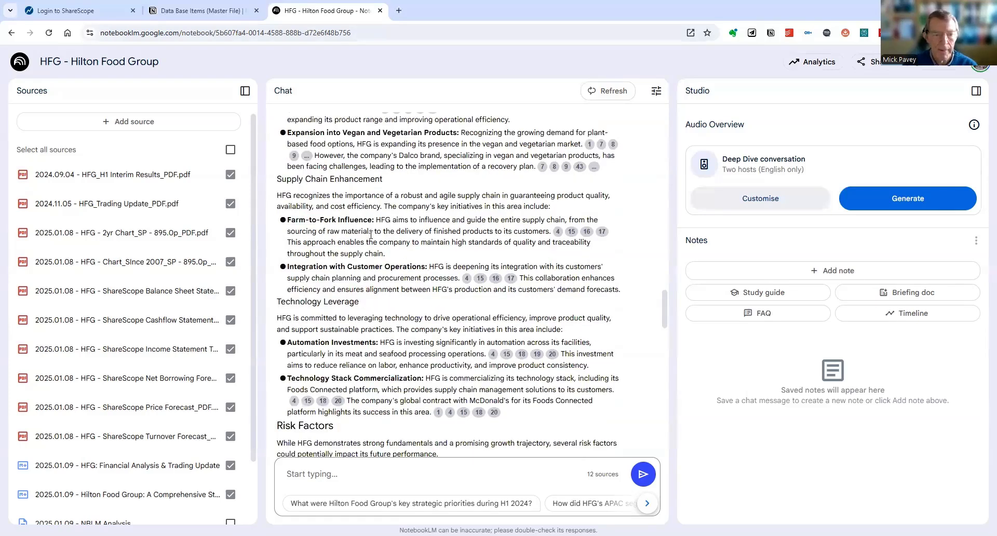
scroll(371, 235, down, 1)
scroll(313, 266, down, 1)
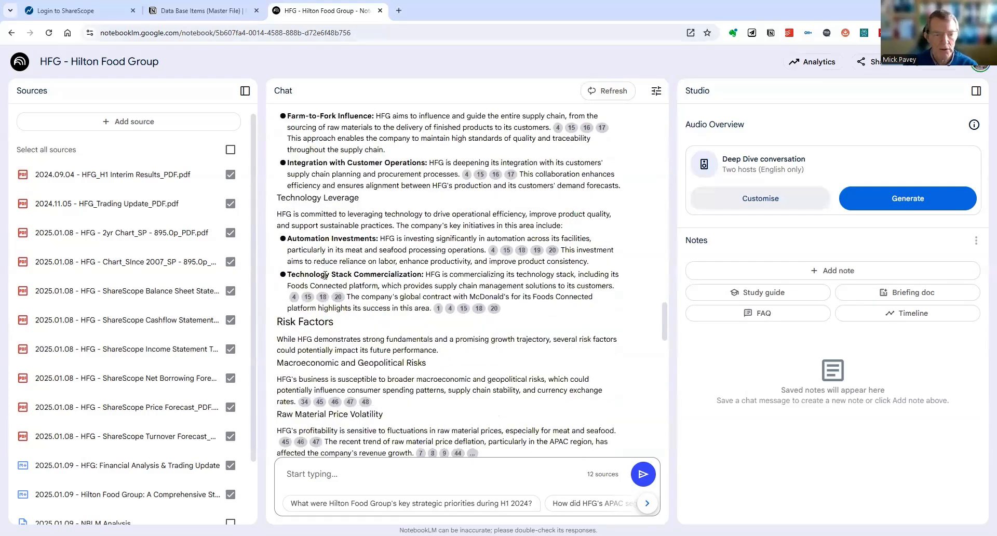
Examine the report's Risk Factors section and the Technical Analysis section on share price performance.
scroll(324, 269, down, 1)
scroll(329, 268, down, 2)
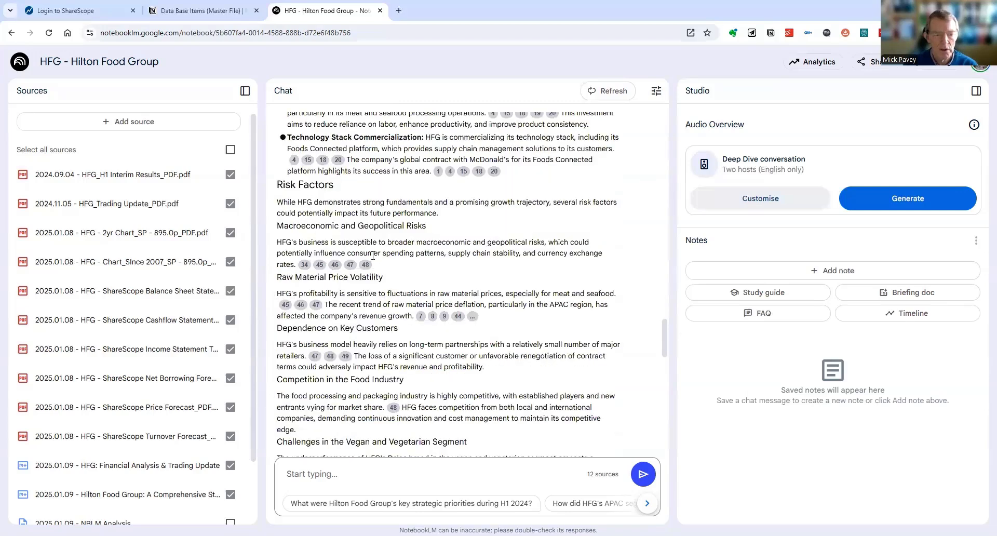
scroll(372, 255, down, 1)
scroll(392, 264, down, 1)
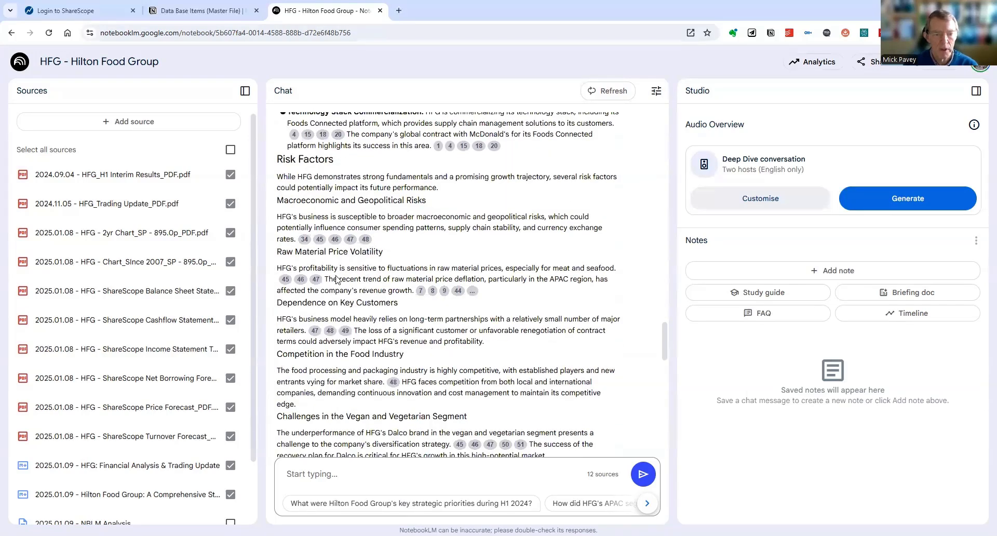
scroll(332, 273, down, 3)
scroll(337, 281, down, 1)
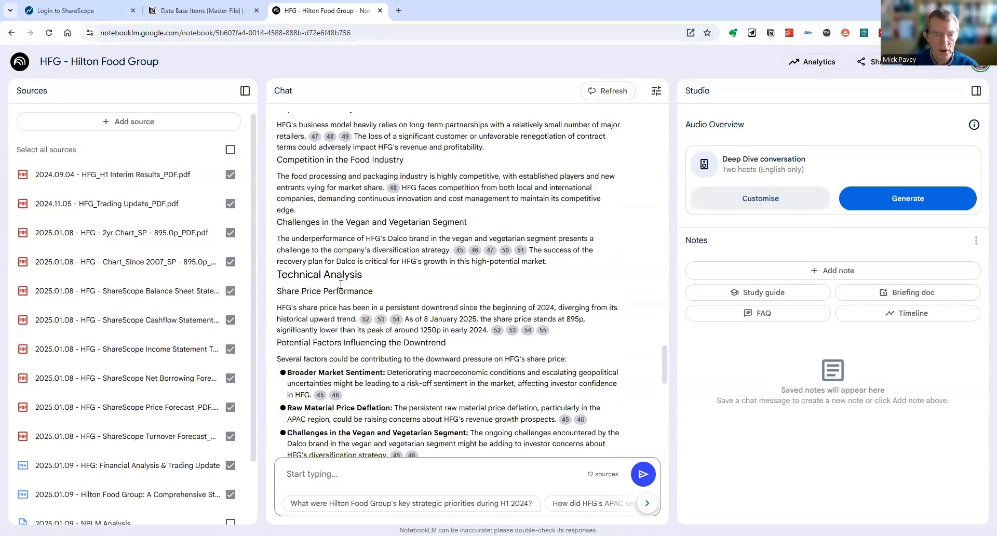
scroll(370, 283, down, 1)
scroll(372, 272, down, 1)
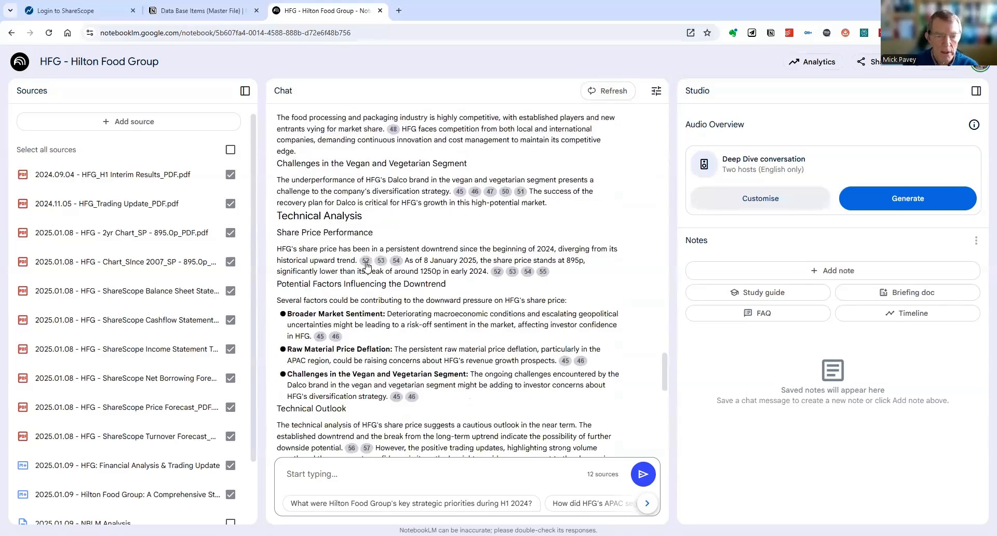
Check the source citations under Share Price Performance and read the report's Technical Outlook, Conclusion, Recommendations and Disclaimer.
mouse_move(366, 262)
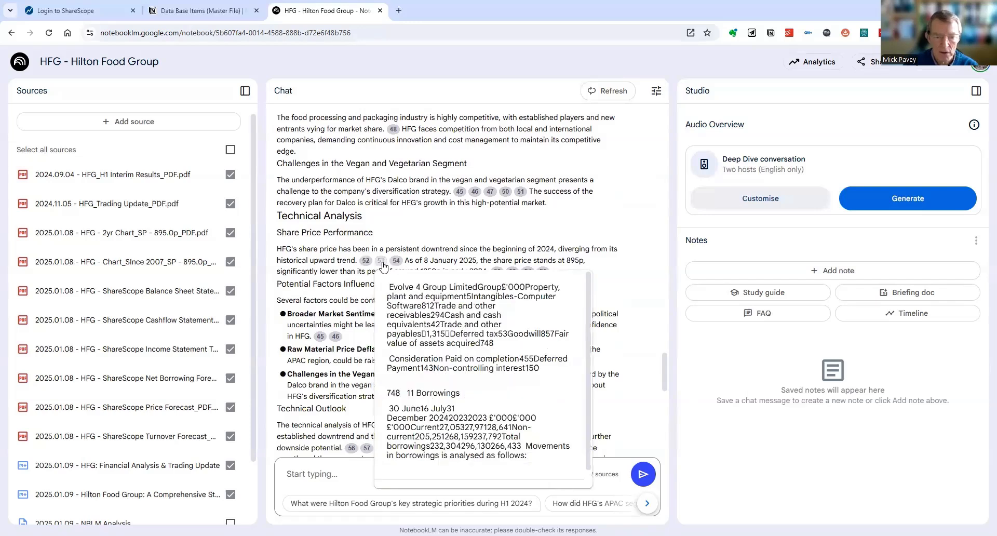
scroll(478, 215, down, 3)
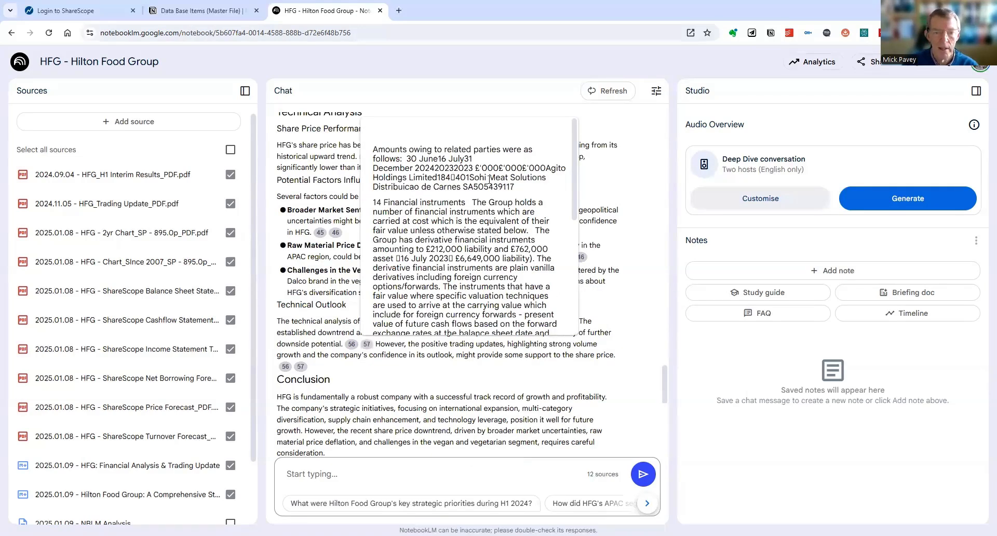
scroll(362, 305, down, 2)
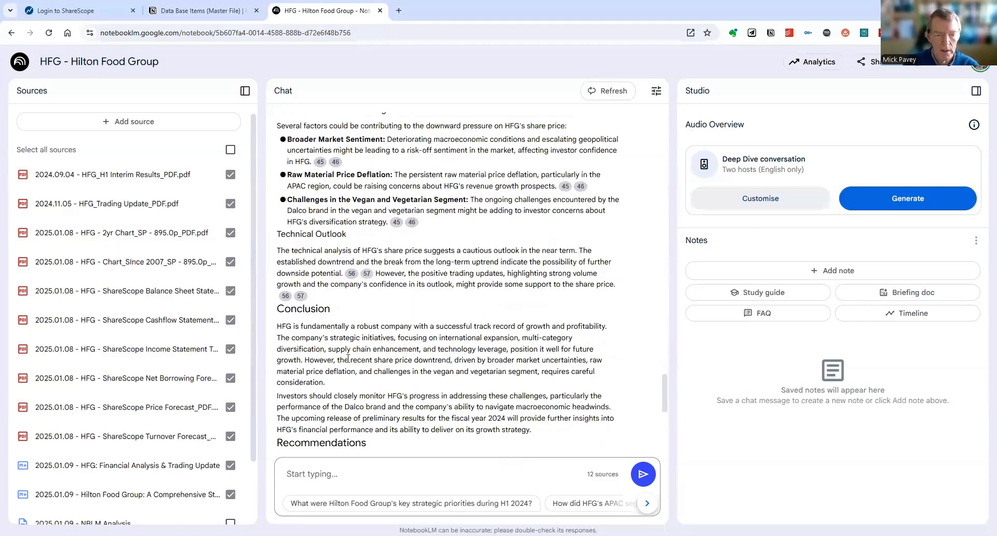
scroll(339, 365, down, 5)
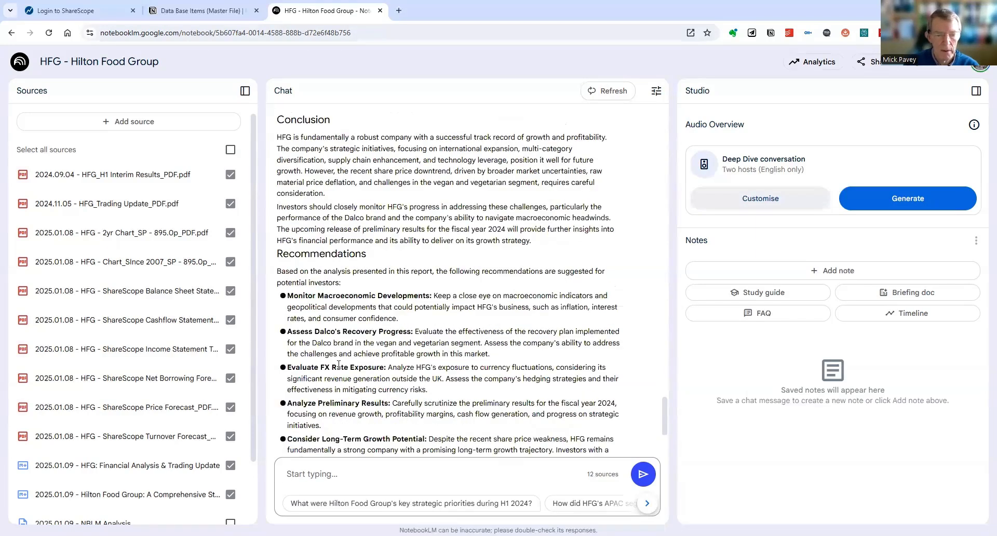
scroll(339, 365, down, 4)
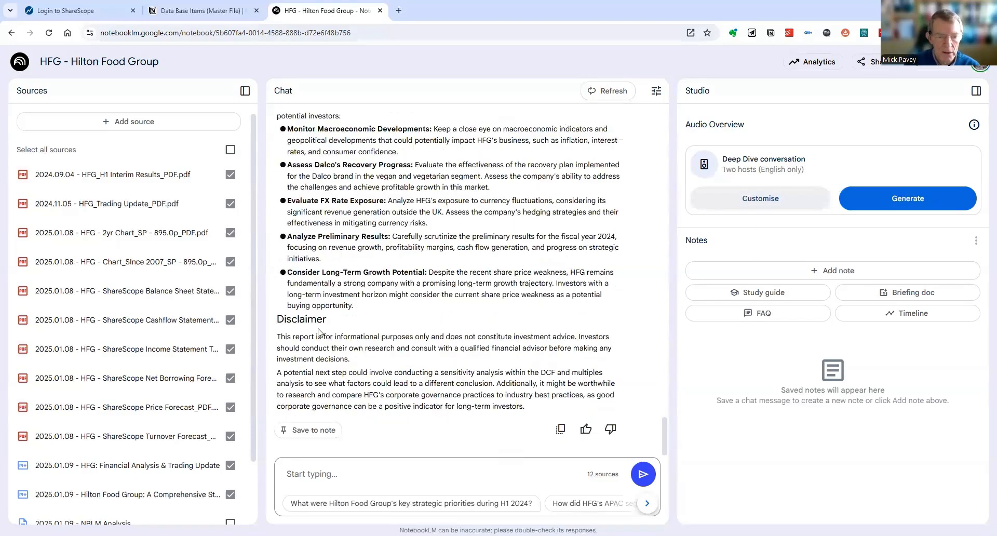
Save the generated stock analysis report as a note, review it through to the Disclaimer and convert it to a source.
click(315, 431)
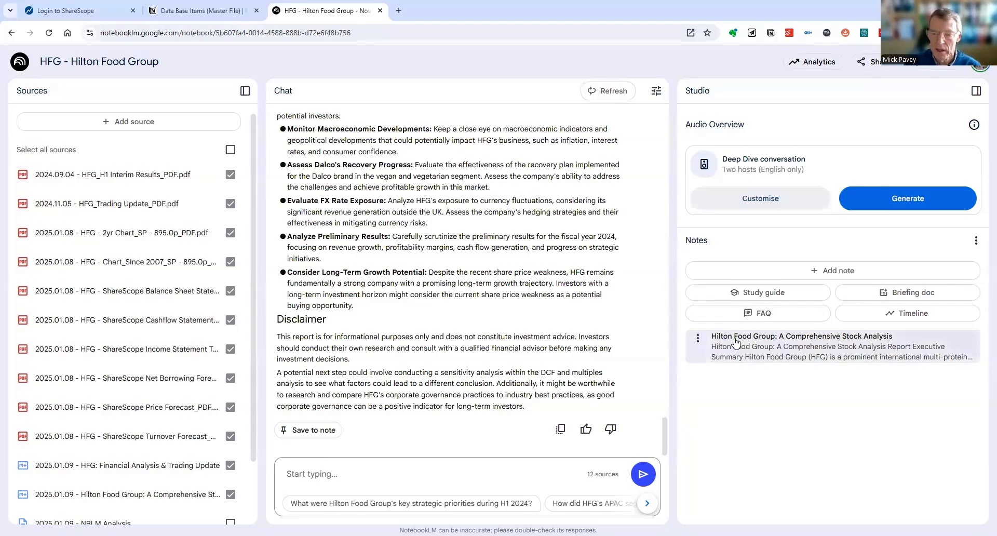
click(754, 357)
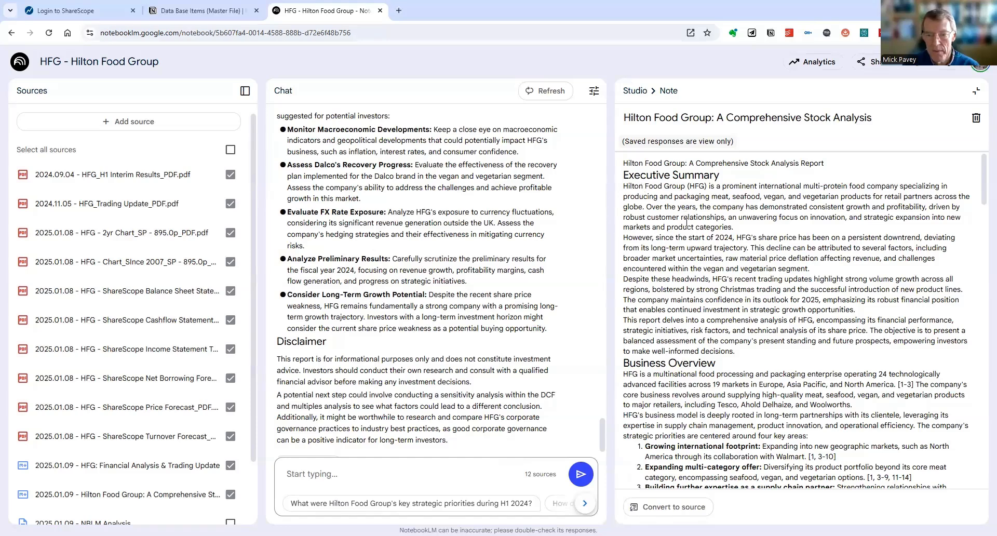
scroll(691, 226, down, 4)
scroll(700, 239, down, 6)
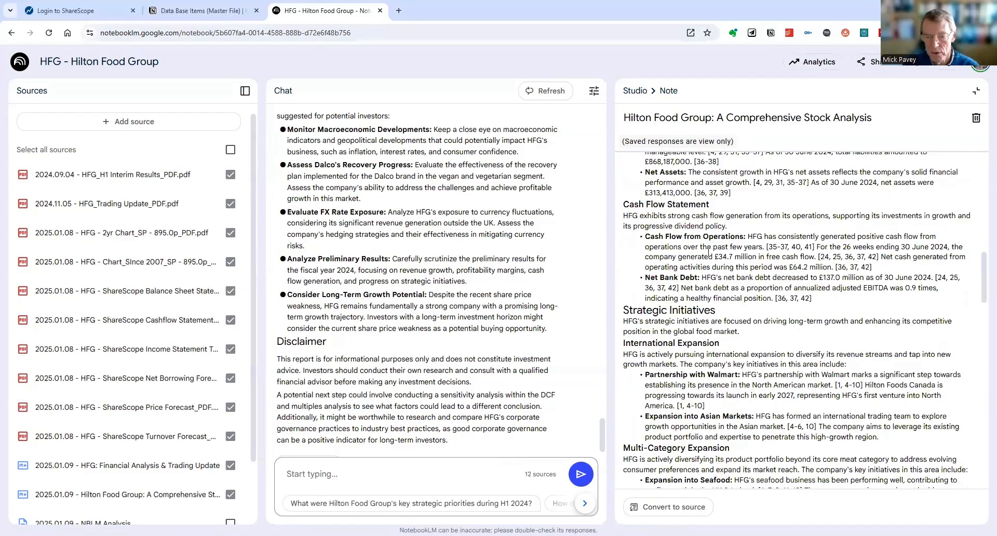
scroll(711, 255, down, 6)
scroll(716, 267, down, 5)
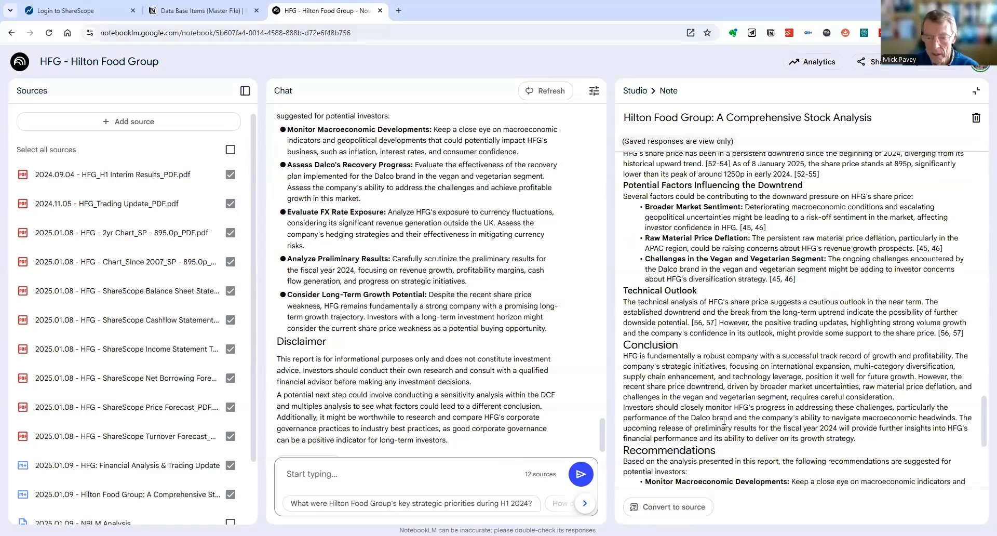
scroll(724, 421, down, 5)
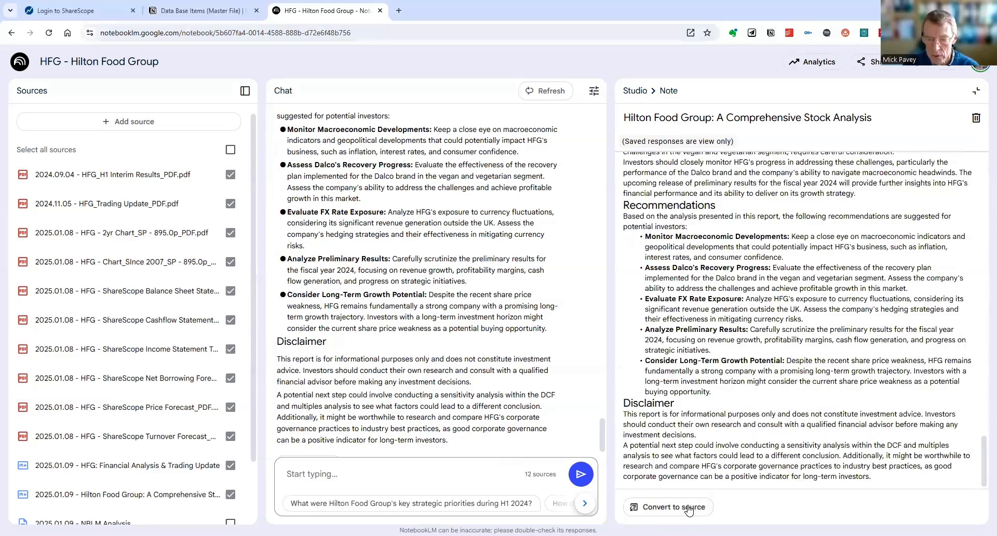
click(689, 509)
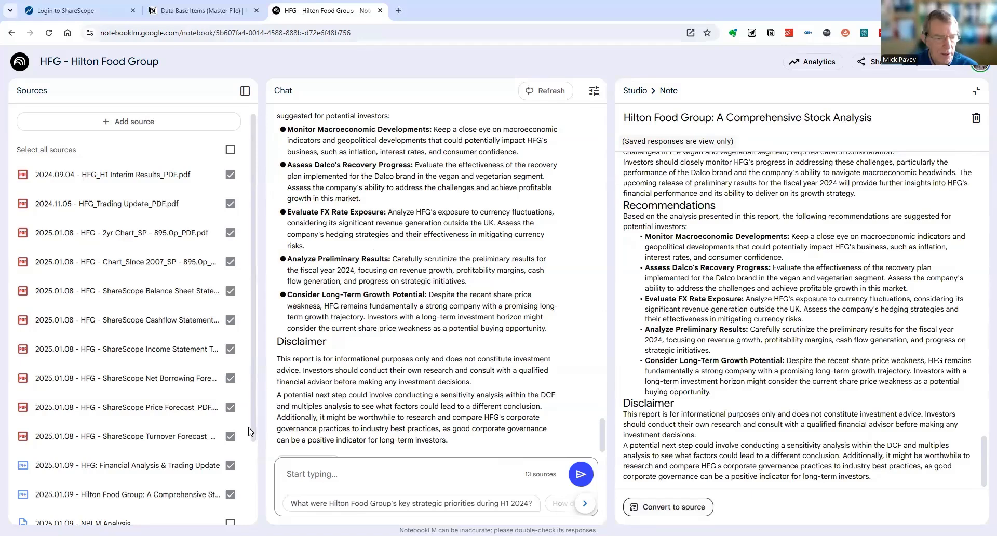
Rename the source "Hilton Food Group: Financial Analysis & Trading Update" by adding the prefix "2025.01.09_2_" to its name.
scroll(245, 446, down, 2)
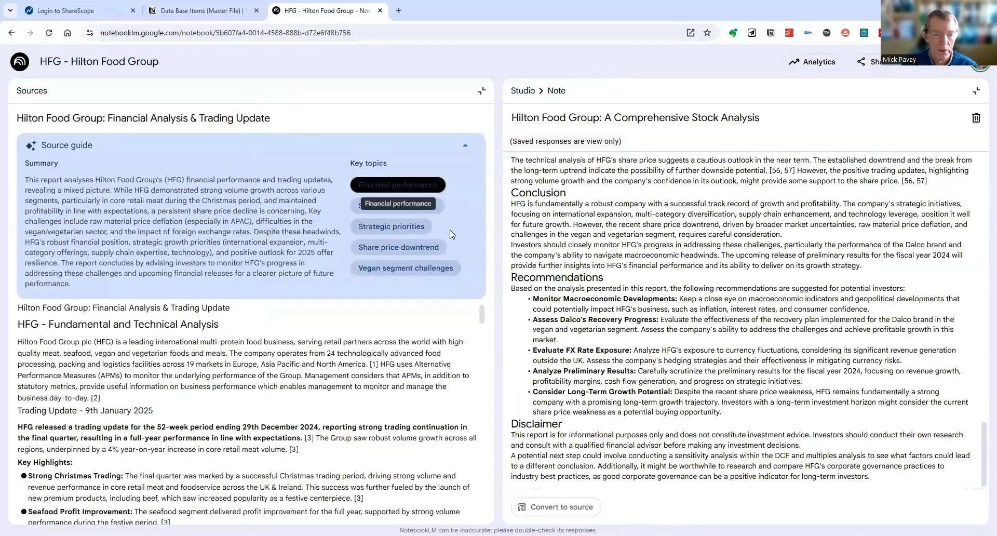
click(458, 266)
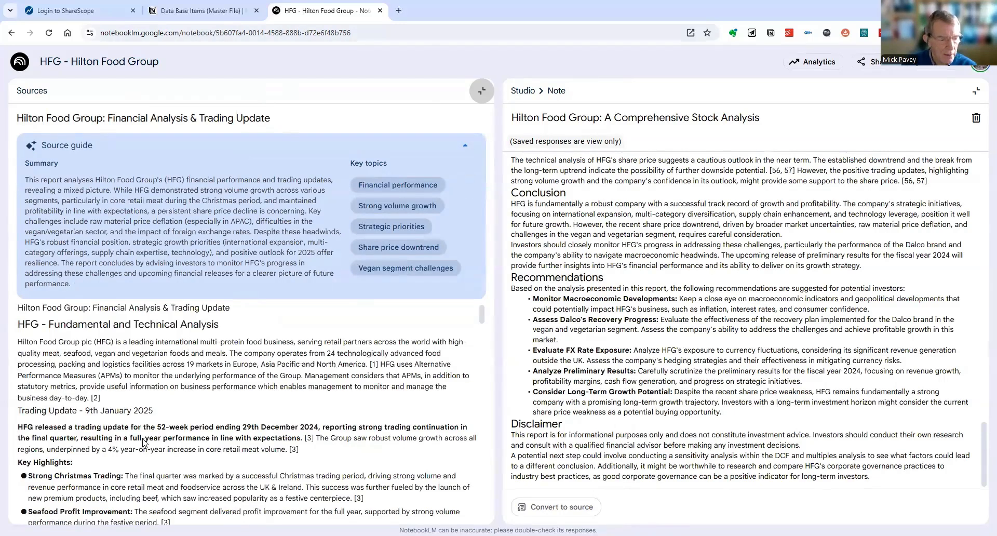
scroll(143, 439, down, 3)
click(30, 509)
click(33, 487)
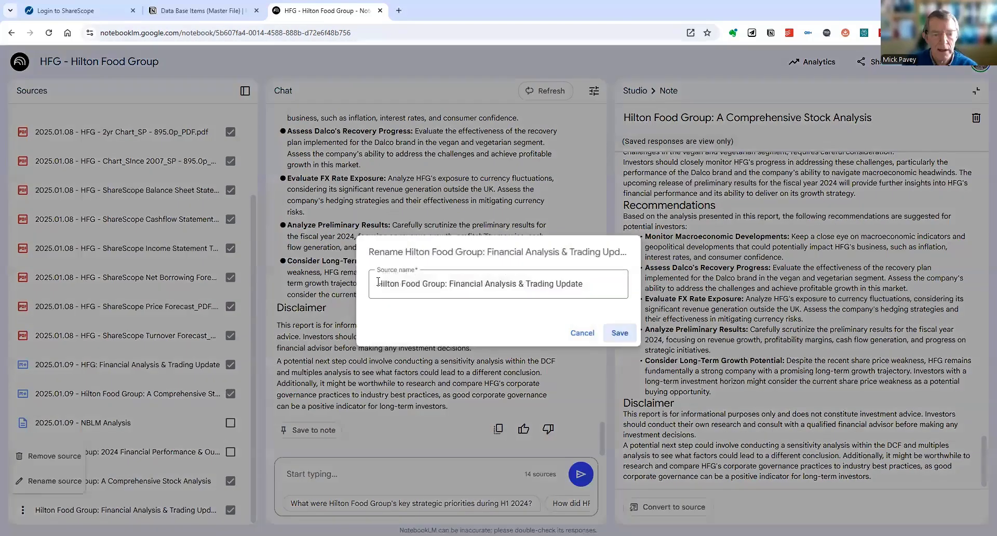
click(378, 283)
text(2)
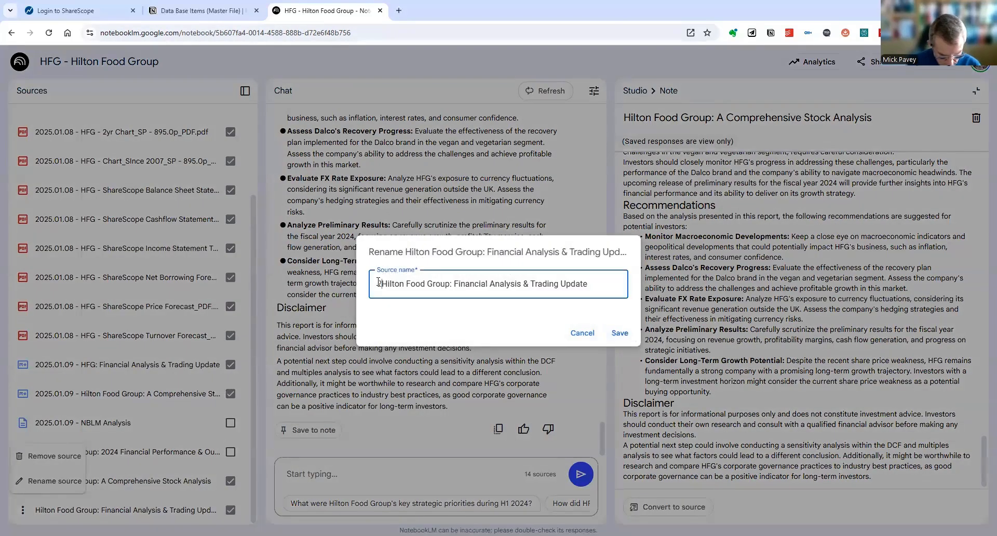
text(02)
key(Return)
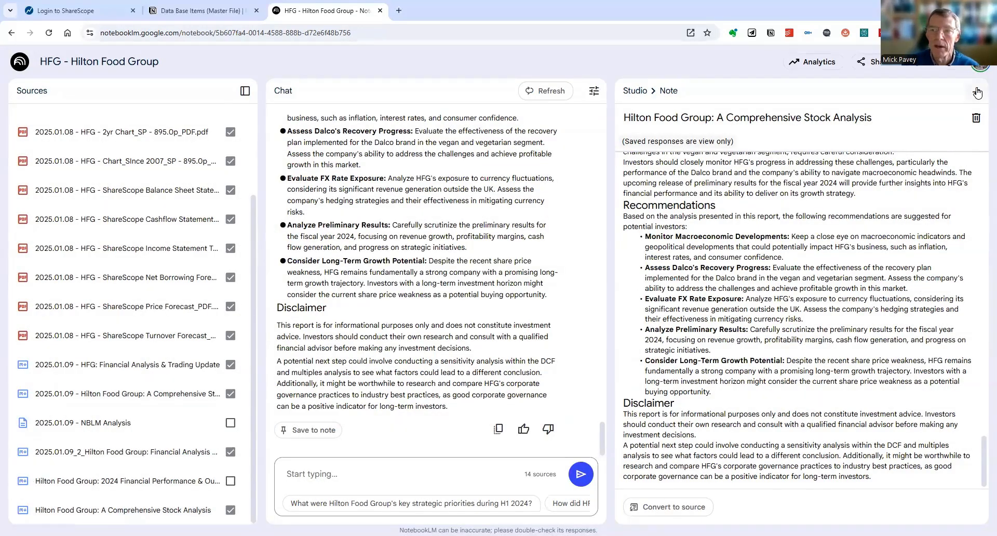
Close the stock analysis note, generate an FAQ note from the selected sources and view its contents.
click(636, 91)
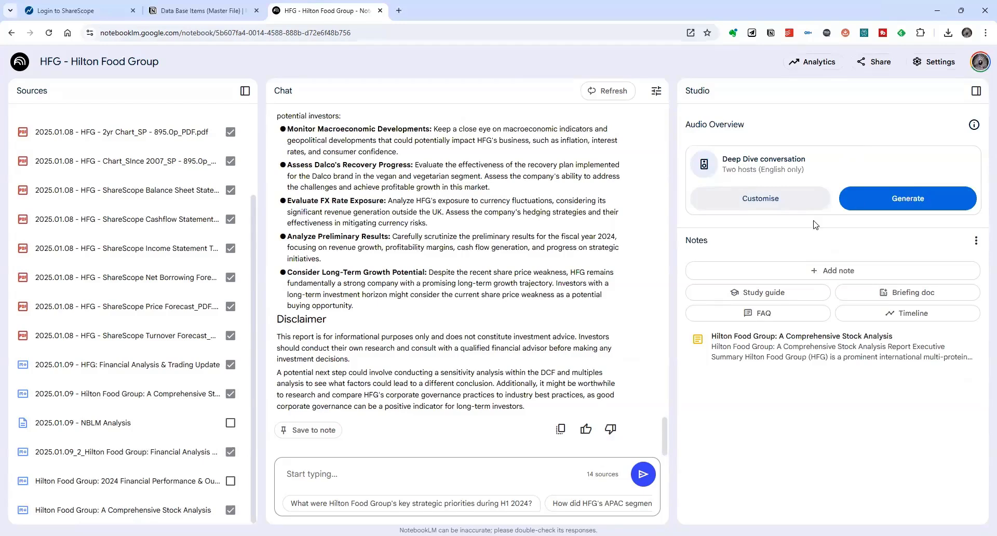
click(890, 300)
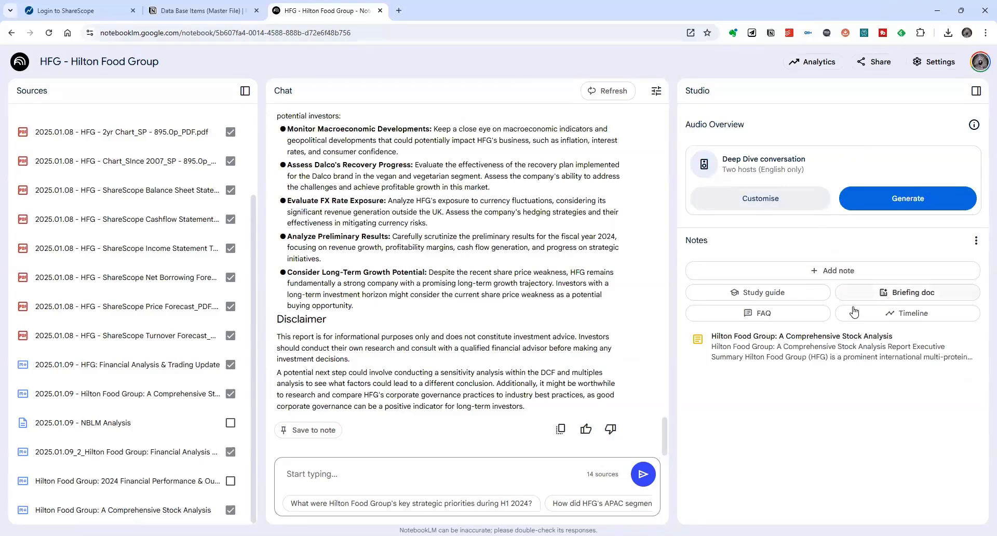
click(791, 319)
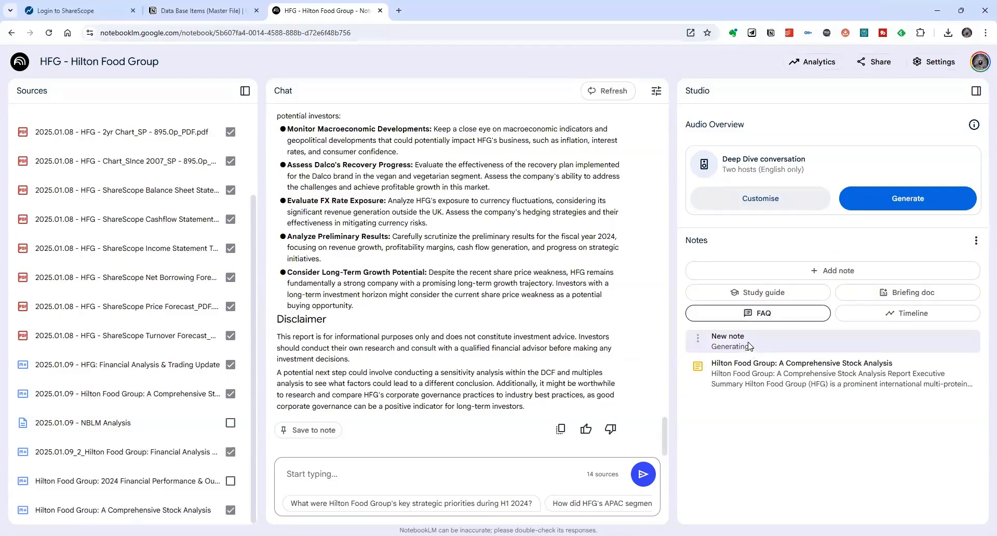
click(749, 346)
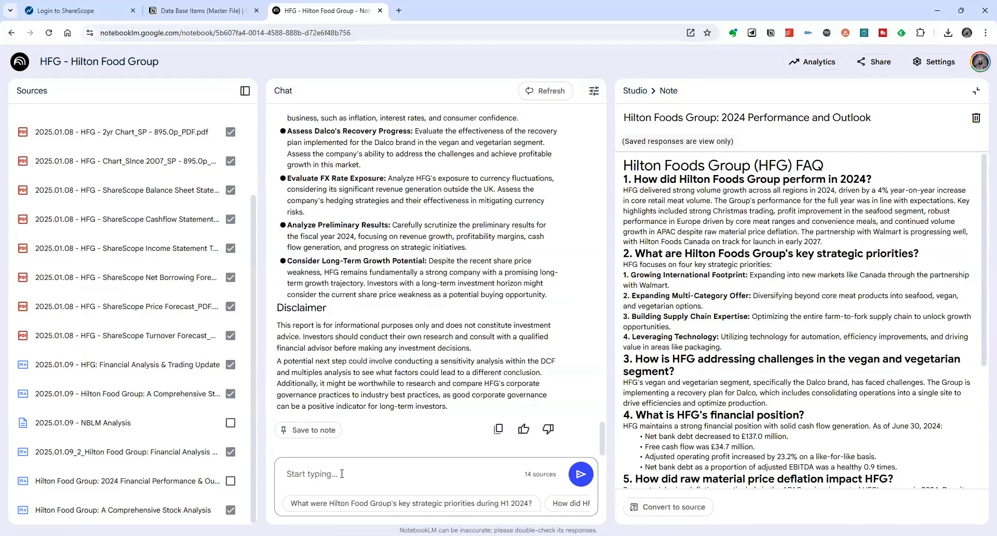
click(977, 91)
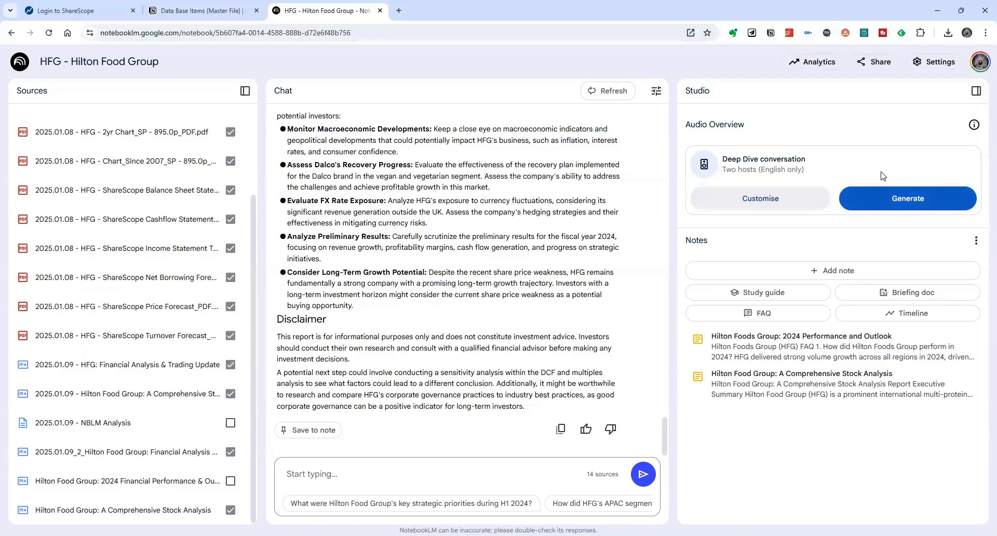
Customise the Audio Overview with a prompt for a friendly but professional Hilton Food Group [HFG] podcast, presented as a formal company meeting.
click(771, 198)
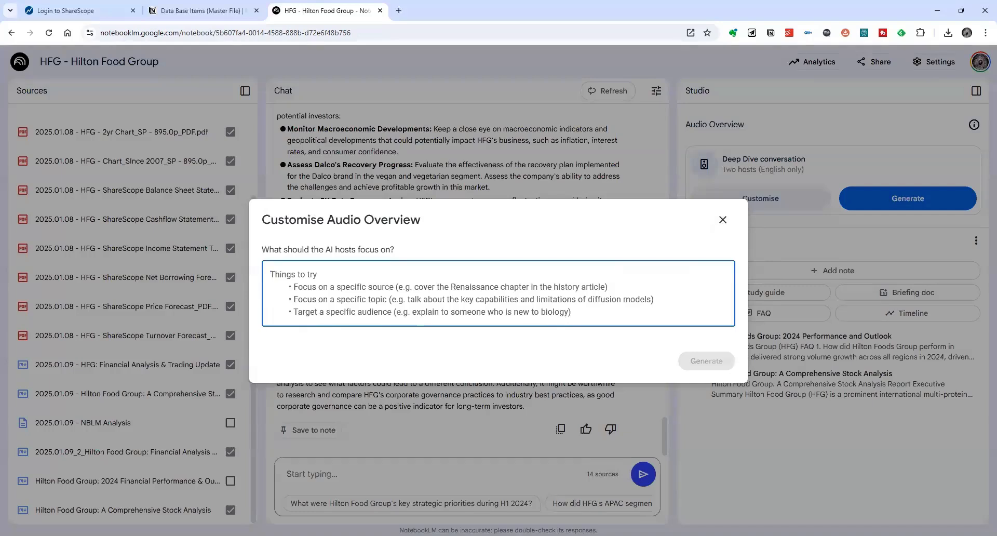
click(330, 274)
text(Please prepare the podcast using a friendly but professional approach, as though you're presenters at a formal meeting of a company i.e. in the same room as the listeners. Use the 'first person' and begin the podcast by welcoming all of the DIY-Investors community and remind them that "if they haven’t already, please subscribe to this channel and like this podcast, as it helps keep us in a job!". Can you also please invite them to raise questions during the meeting.)
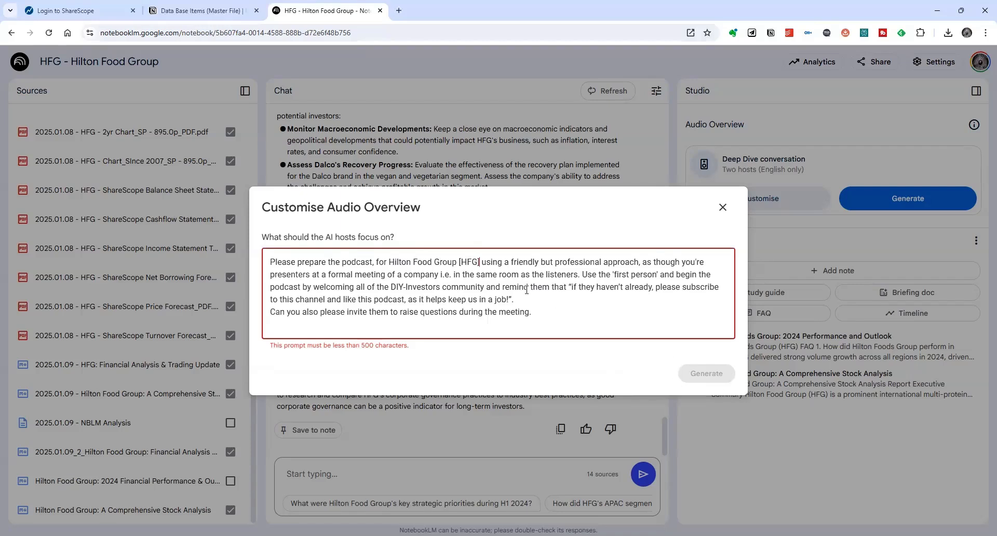
Edit the podcast prompt by adding a comma after [HFG] and removing the word "formal", and generate the Audio Overview.
text(.)
key(BackSpace)
key(Delete)
key(Delete)
key(Delete)
key(Delete)
key(Delete)
key(Delete)
key(Delete)
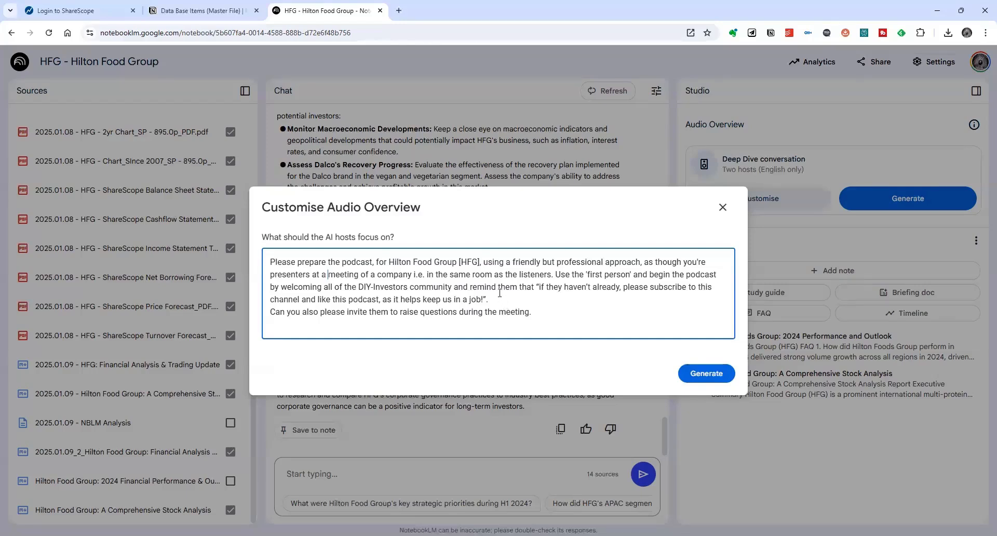
click(701, 373)
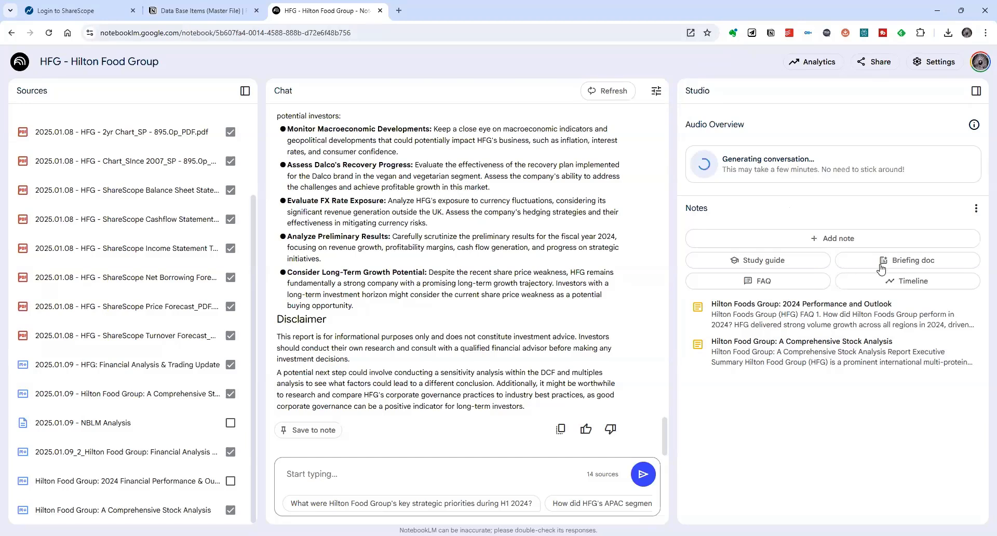
Generate a briefing document from the selected sources, read through it and convert it to a source.
click(901, 267)
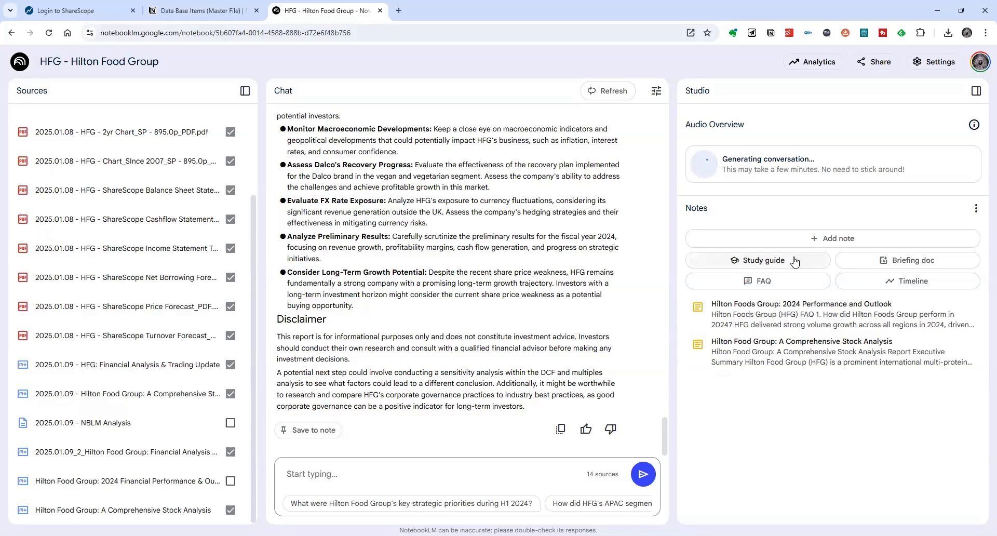
click(902, 263)
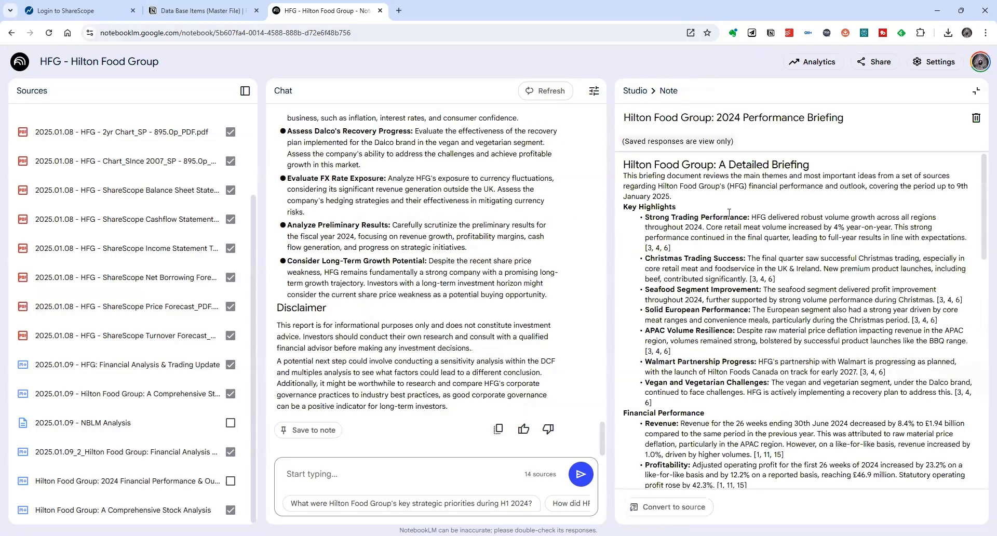
scroll(729, 213, down, 3)
scroll(729, 213, down, 5)
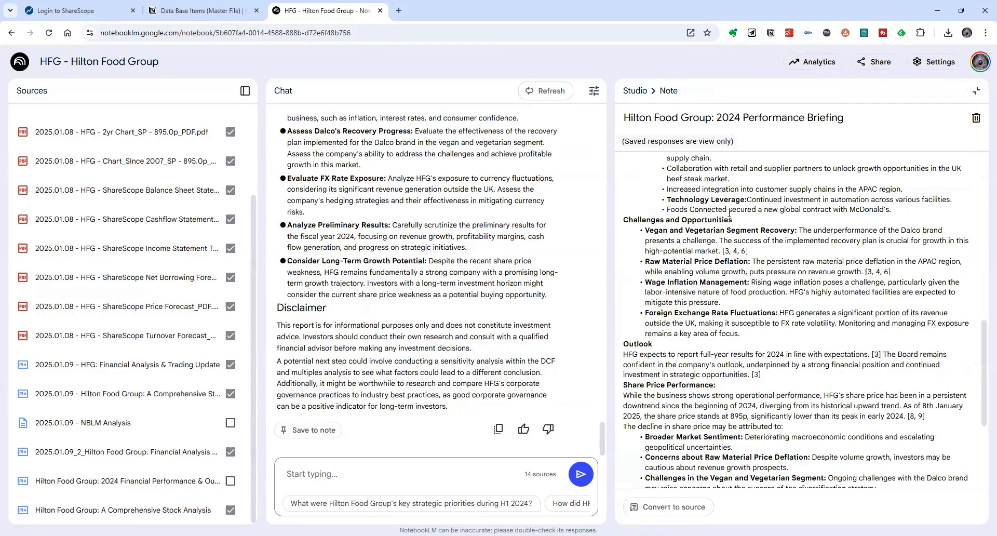
scroll(726, 230, down, 4)
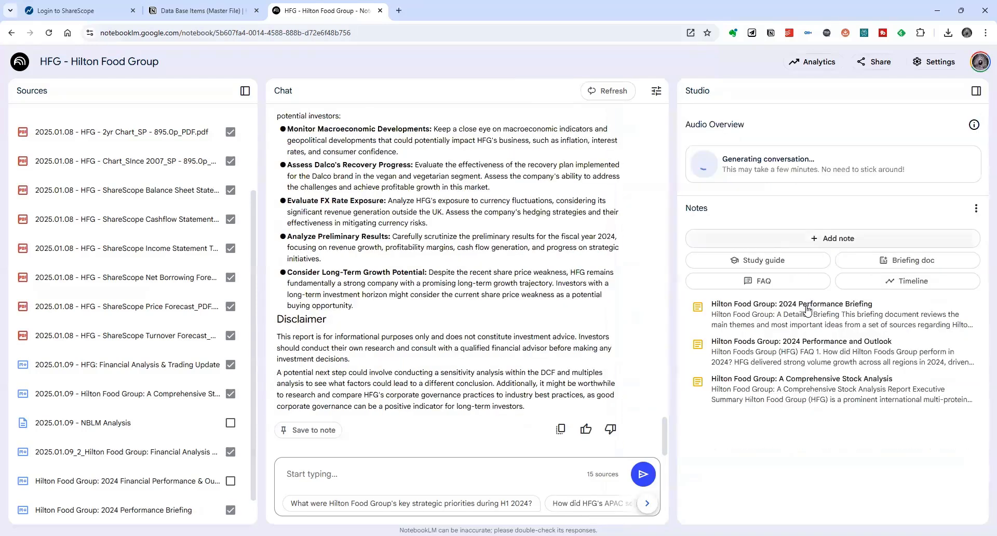
Copy the full text of the 2024 Performance Briefing note into a new editable note.
click(807, 310)
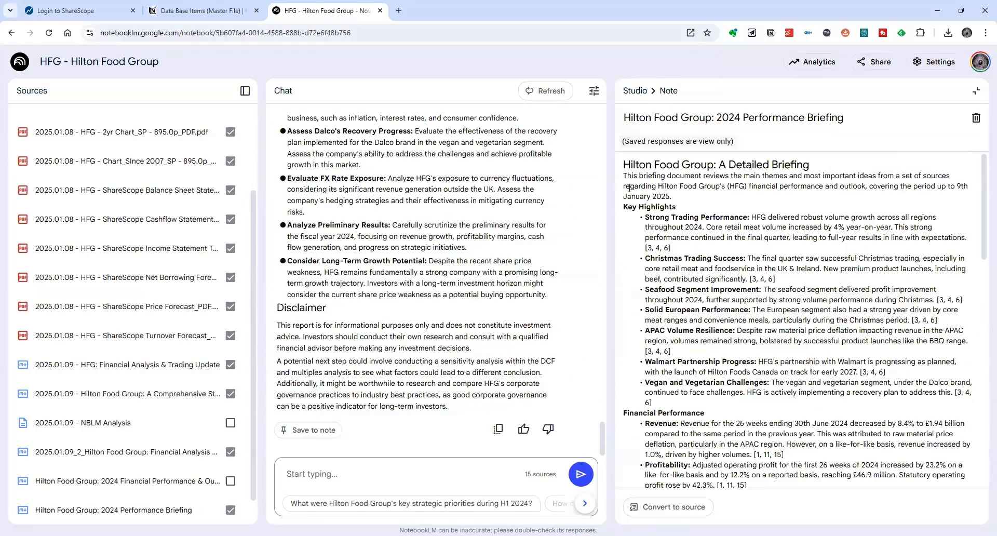
key(ctrl+a)
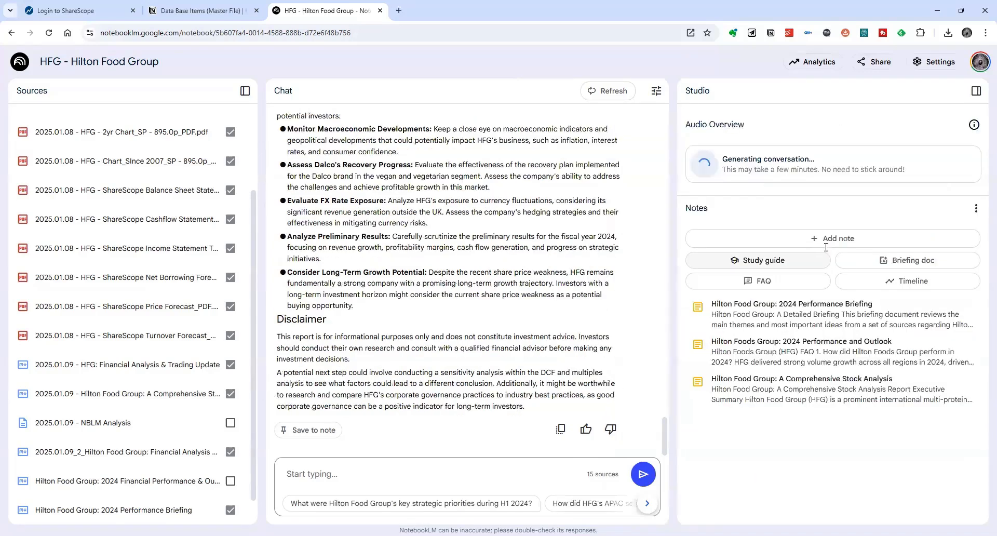
click(825, 245)
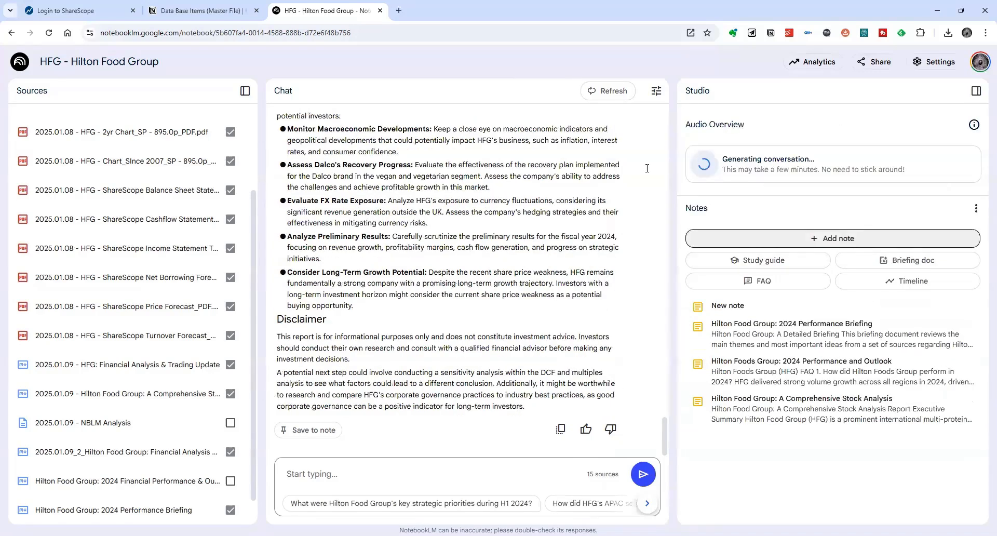
key(ctrl+v)
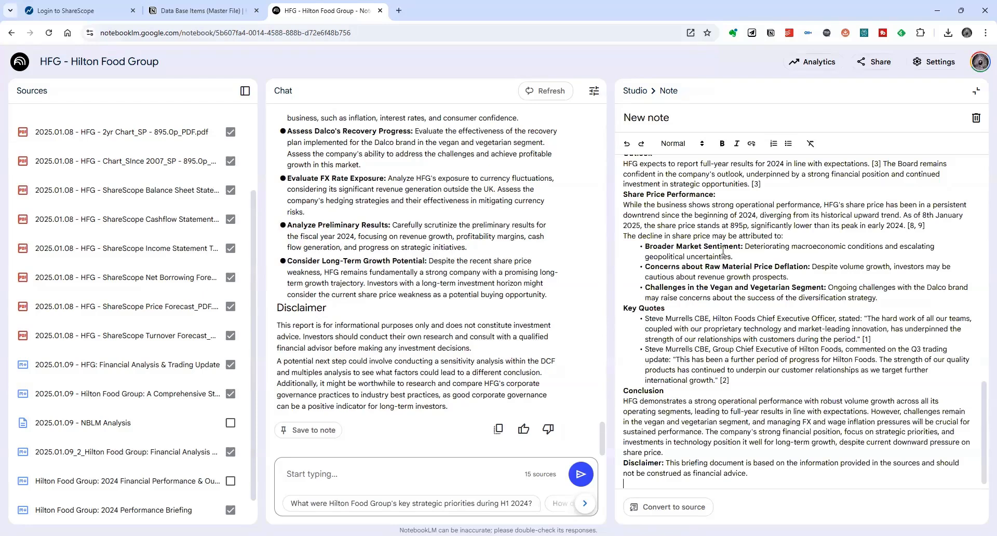
Add "(9th January 2025)" in bold on a new line at the end of the copied briefing.
text(()
text(9th January 2025))
key(ctrl+shift+Left)
key(ctrl+shift+Left)
key(ctrl+shift+Left)
key(ctrl+shift+Left)
key(ctrl+shift+Left)
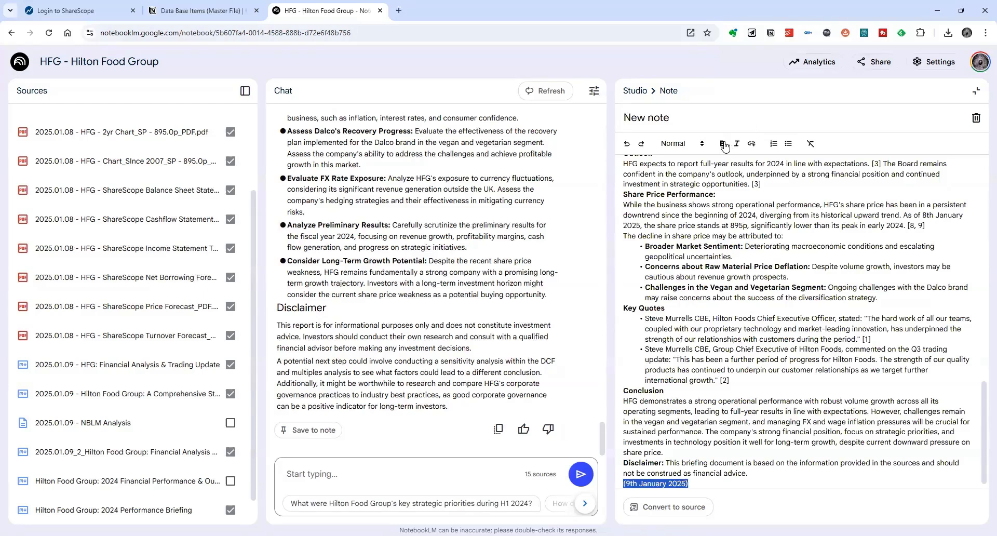
click(721, 145)
scroll(650, 158, up, 15)
scroll(669, 149, up, 5)
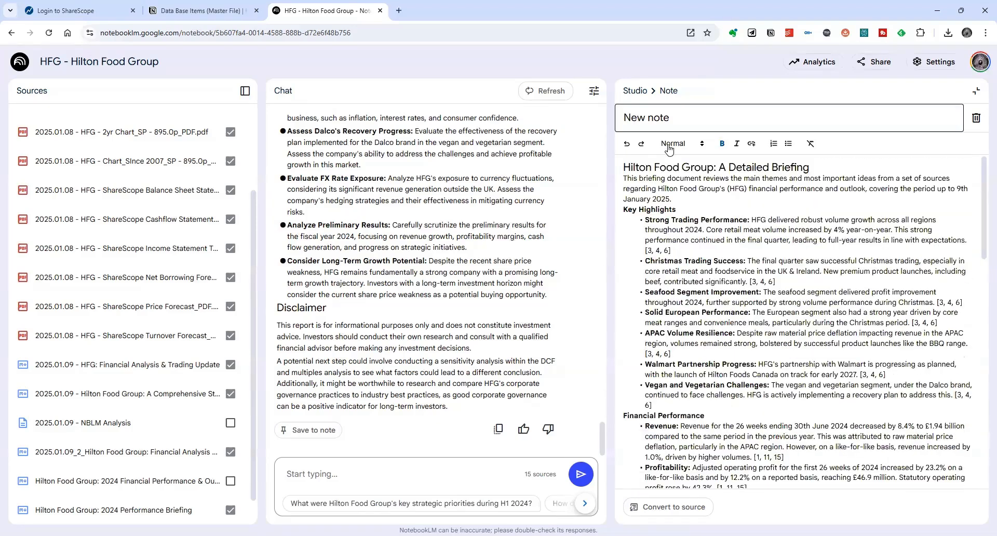
Title the new note "2025.01.09 - HFG: Briefing Note (from analysis)" and convert it to a source.
key(Delete)
text(2025.01.09 - HFG: Briefing N)
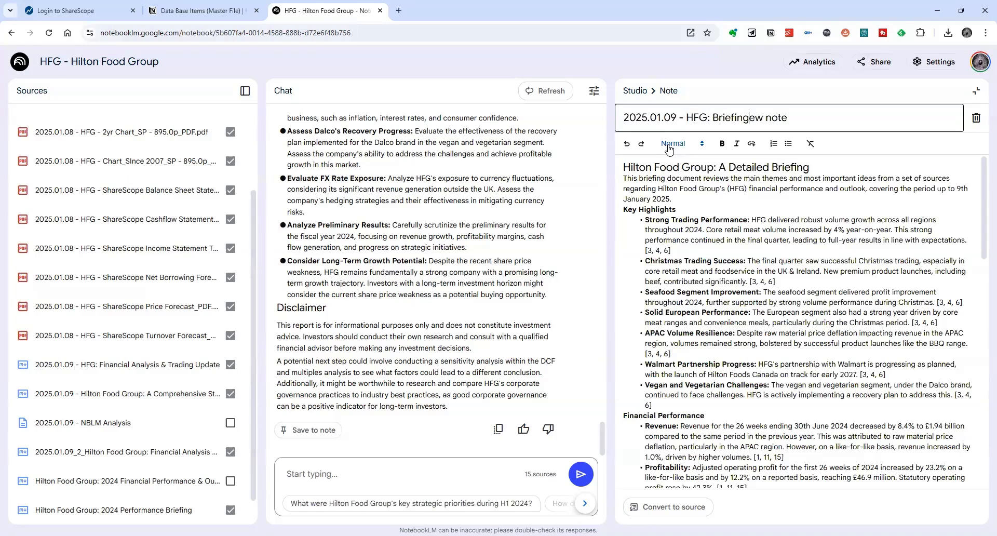
text(ote ()
click(977, 91)
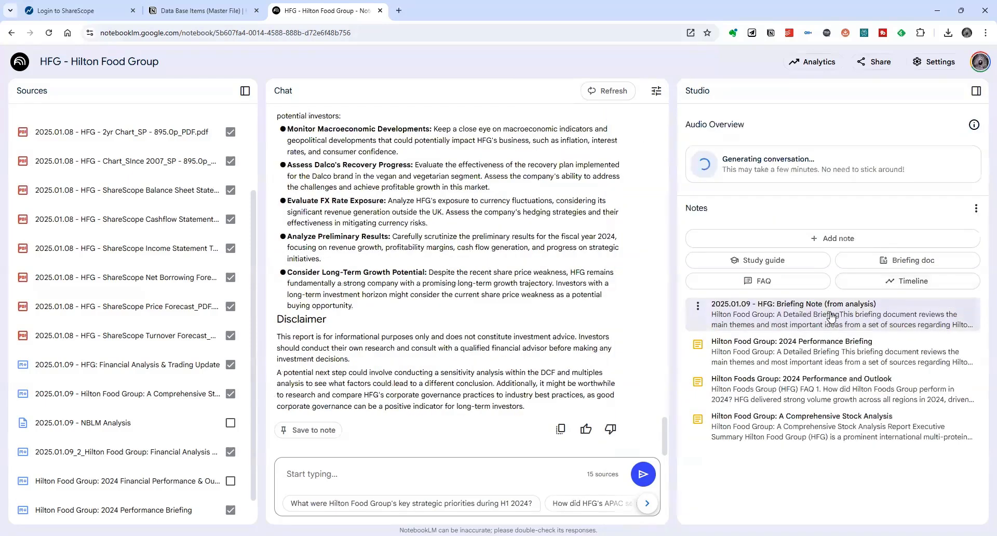
click(829, 313)
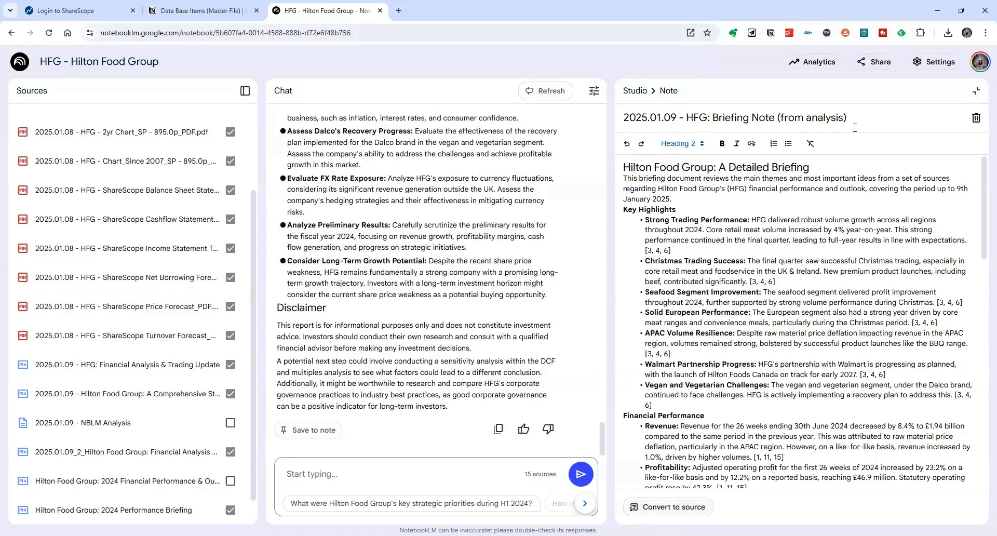
click(976, 94)
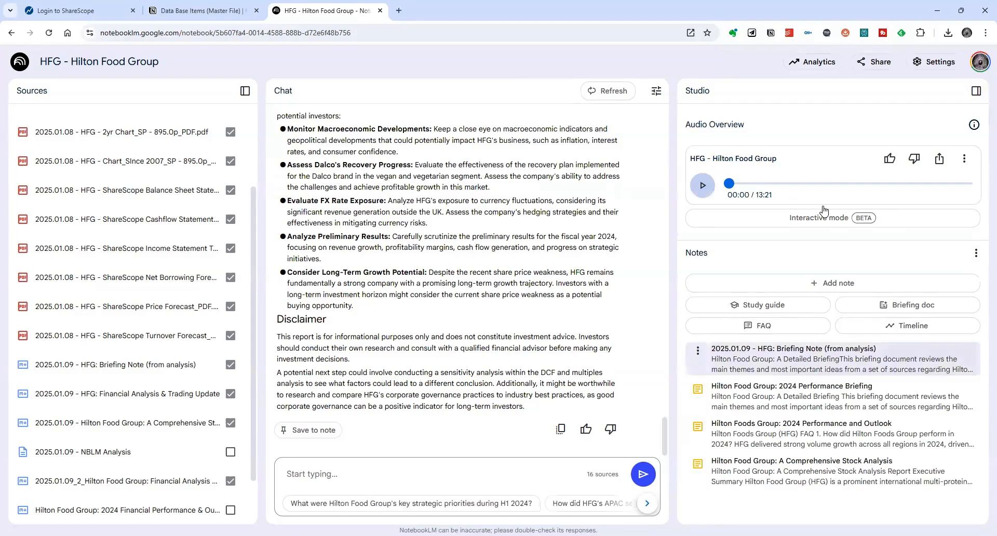
Play the HFG - Hilton Food Group Audio Overview in interactive mode, joining the hosts' conversation, and pause the playback.
click(963, 160)
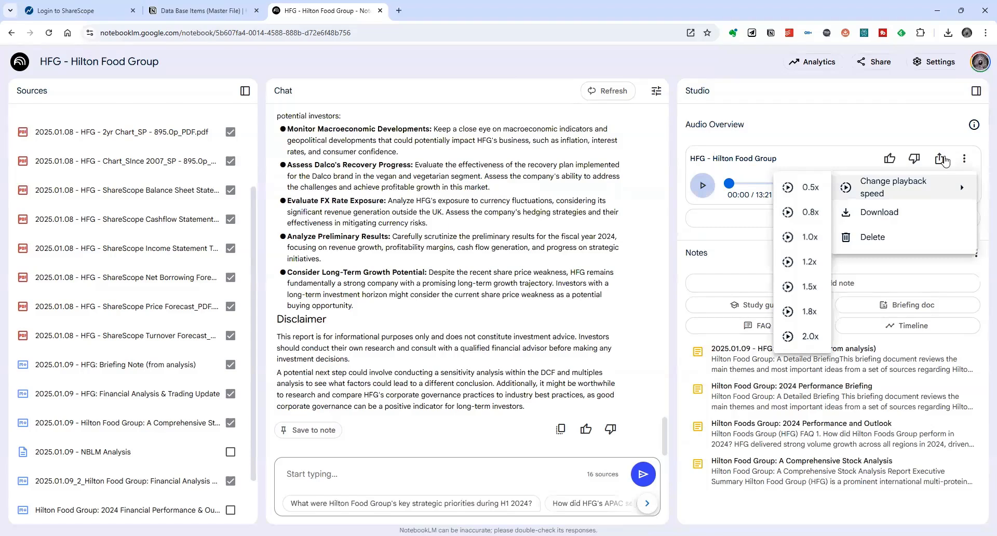
click(711, 175)
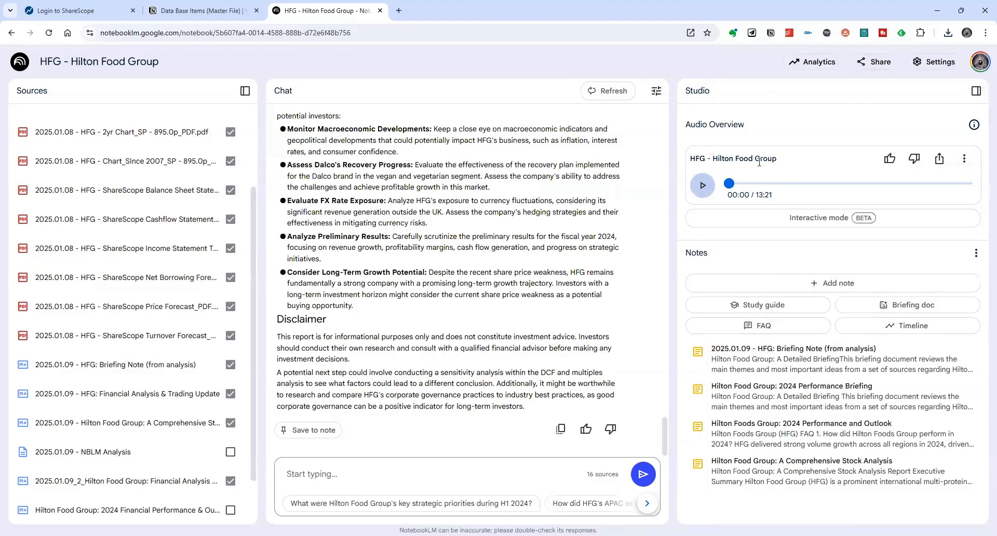
click(791, 221)
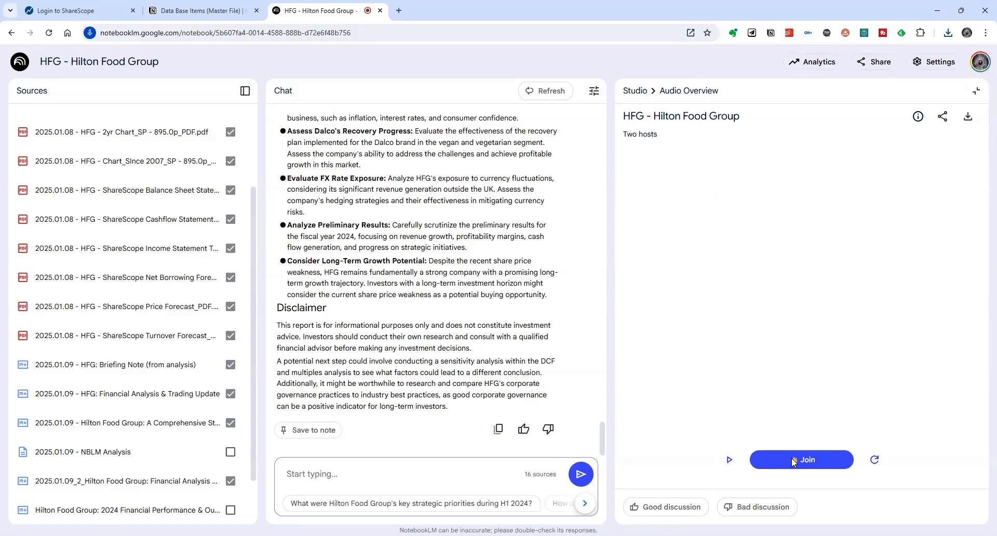
click(729, 461)
click(807, 464)
click(815, 459)
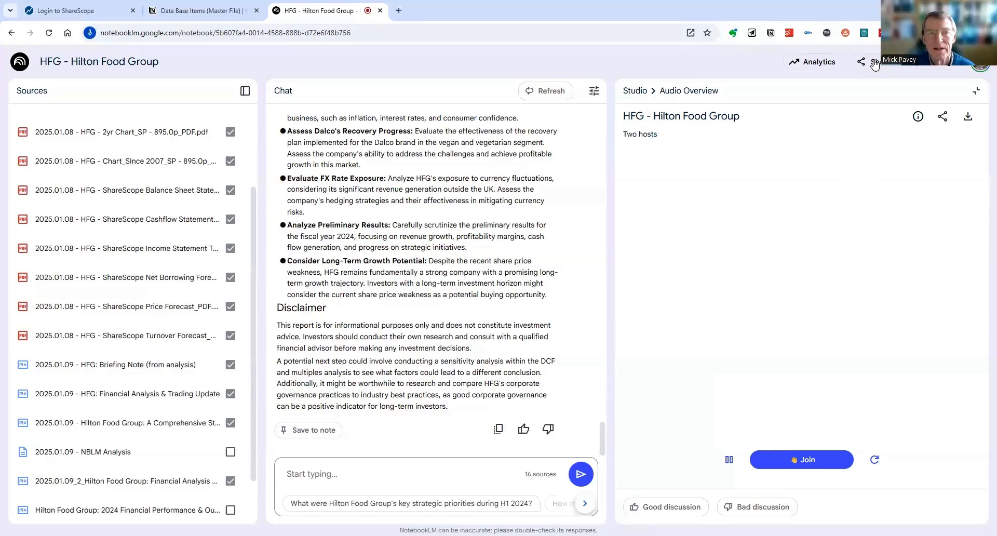
click(729, 460)
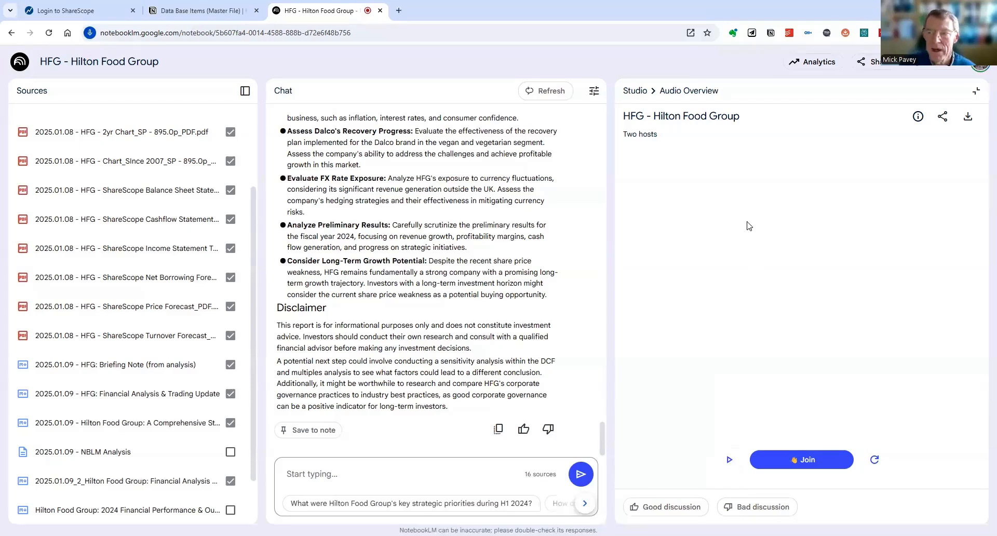